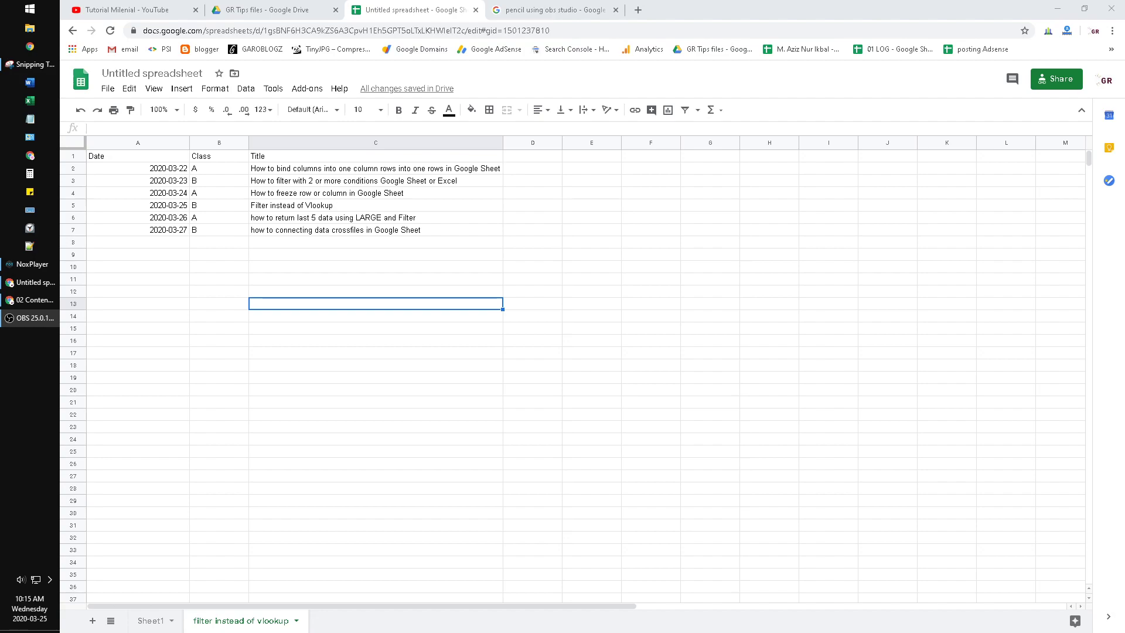
# Step: Zoom the Date, Class, Title table to 200%
pyautogui.click(167, 109)
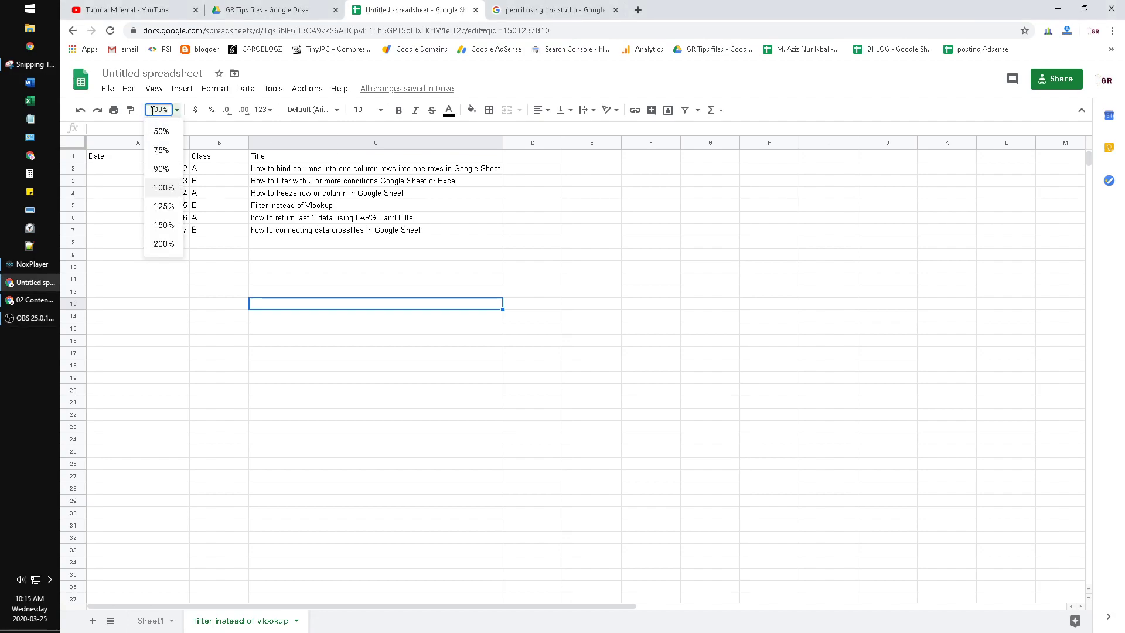
pyautogui.write('200')
pyautogui.press('Return')
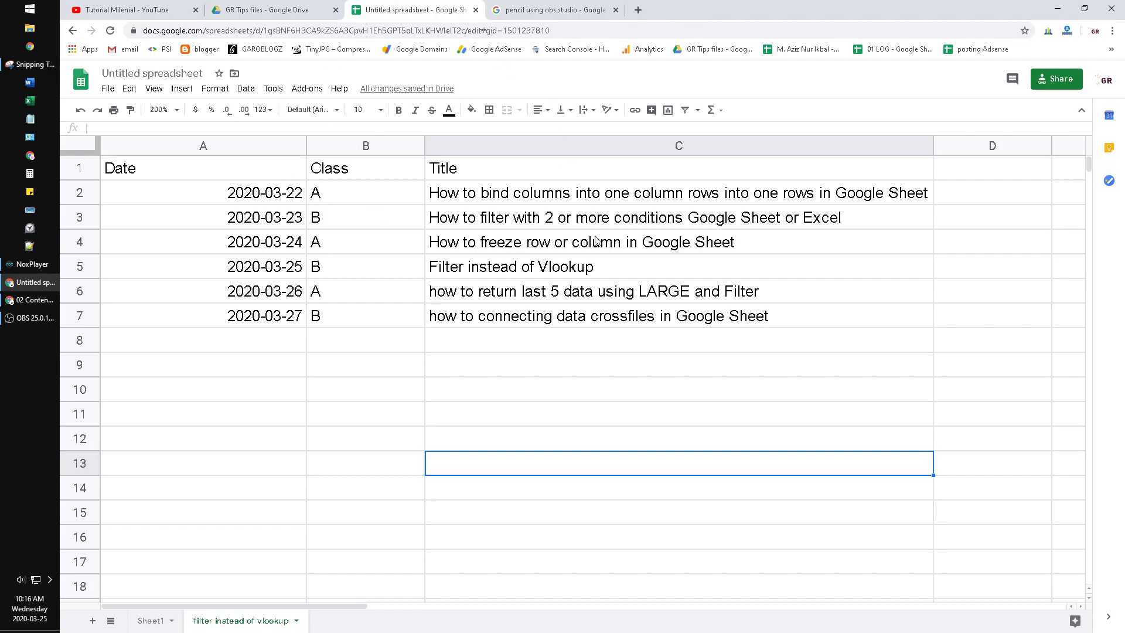
# Step: Switch the browser to full screen with F11 and start editing cell A9
pyautogui.click(376, 353)
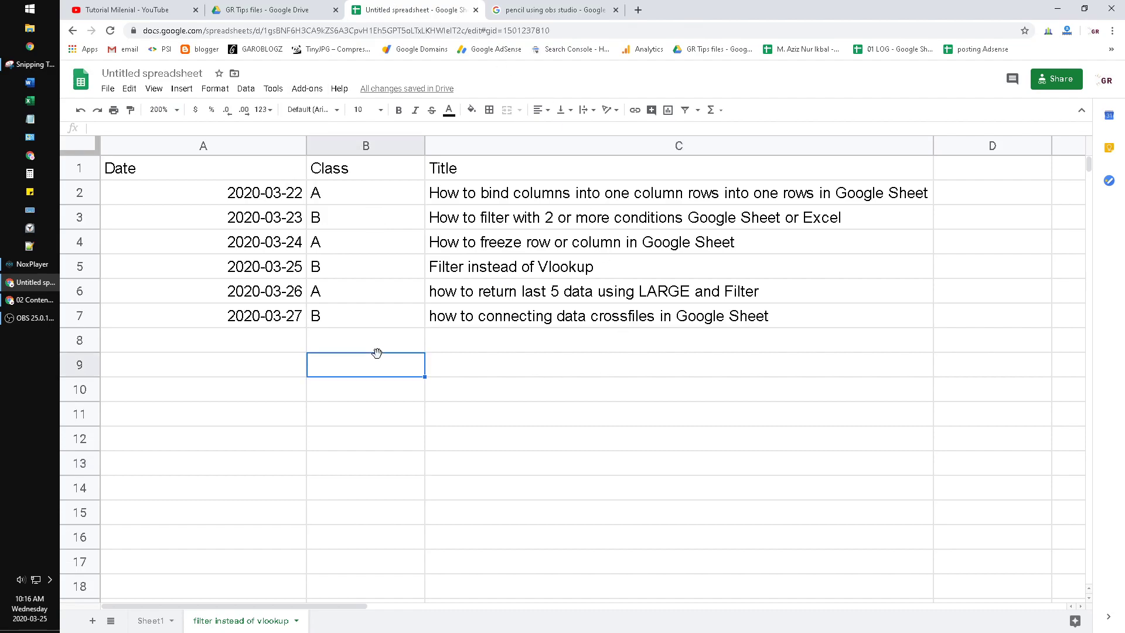
pyautogui.press('F11')
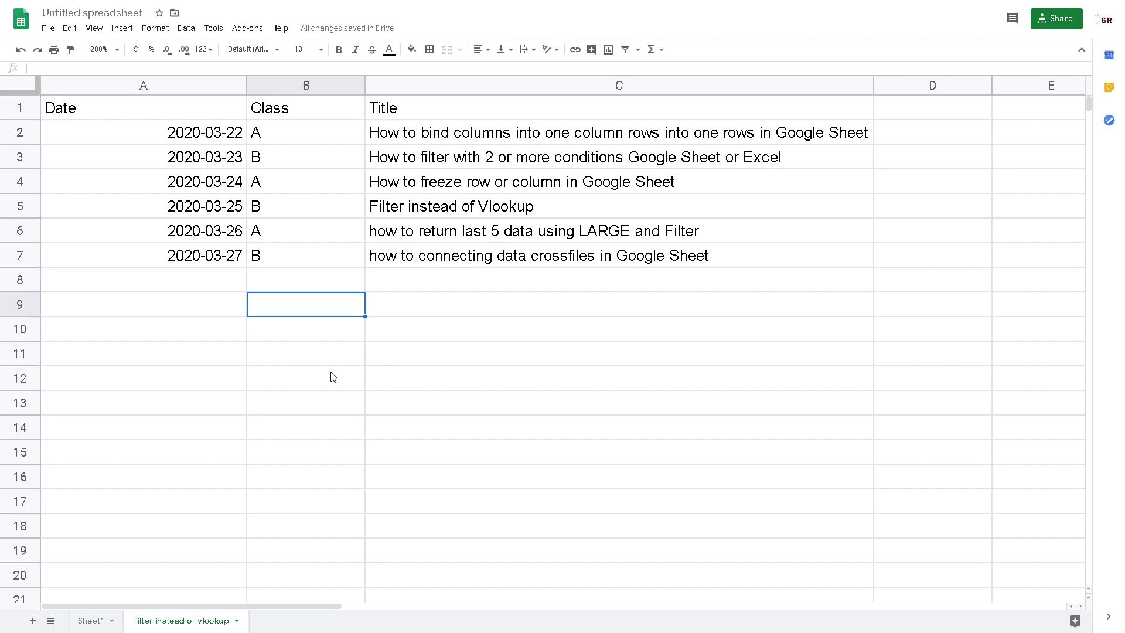
pyautogui.click(206, 310)
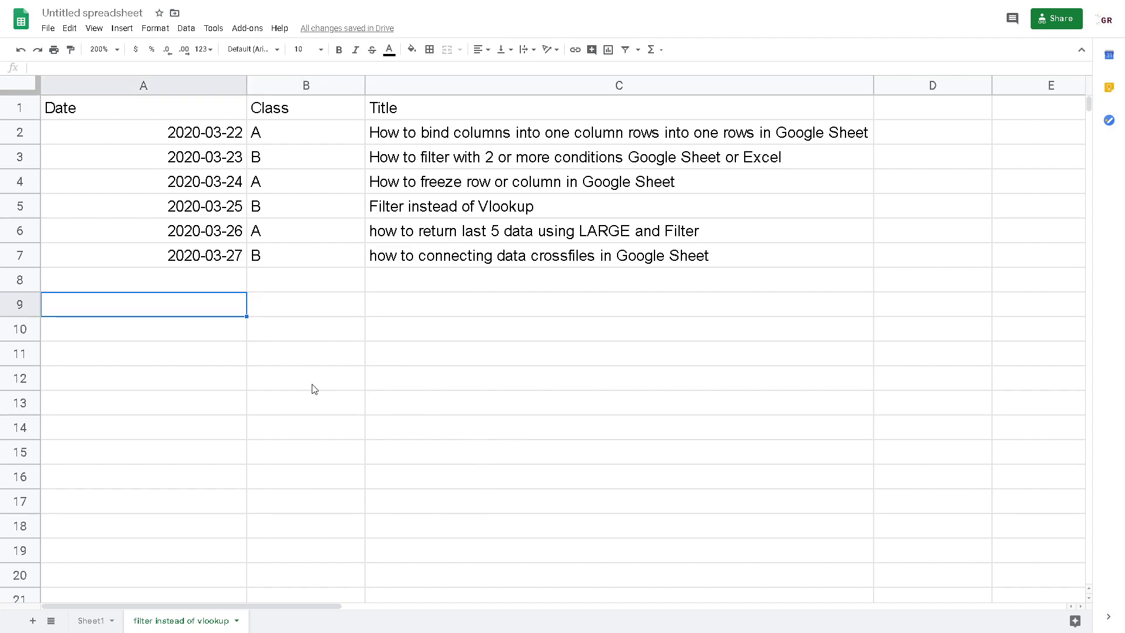
pyautogui.click(221, 371)
pyautogui.press('Up')
pyautogui.press('Up')
pyautogui.press('Up')
pyautogui.press('Return')
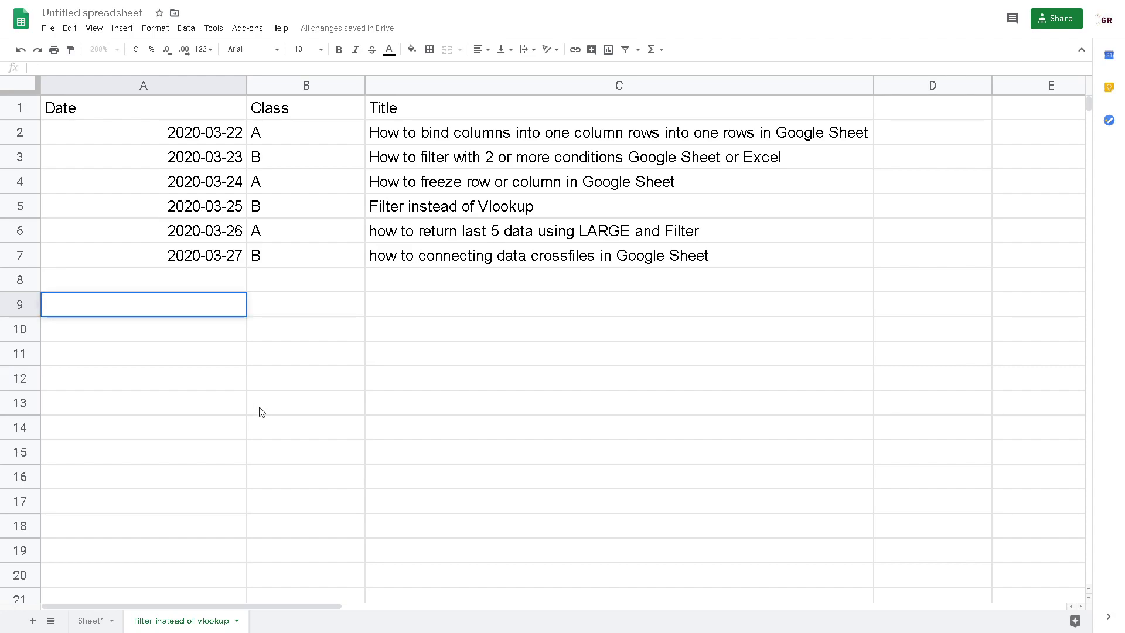
# Step: Enter =VLOOKUP("A",B1:C7,2,0) in A9 to return the first Class A title
pyautogui.write('=vlook')
pyautogui.press('Tab')
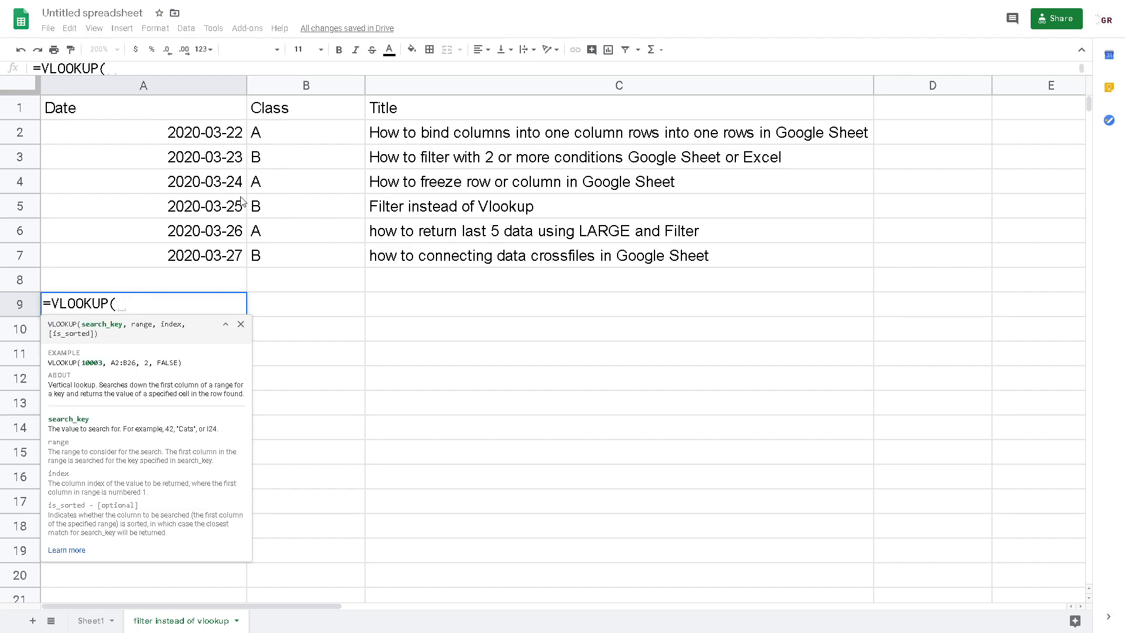
pyautogui.write('A')
pyautogui.press('BackSpace')
pyautogui.write('"A"')
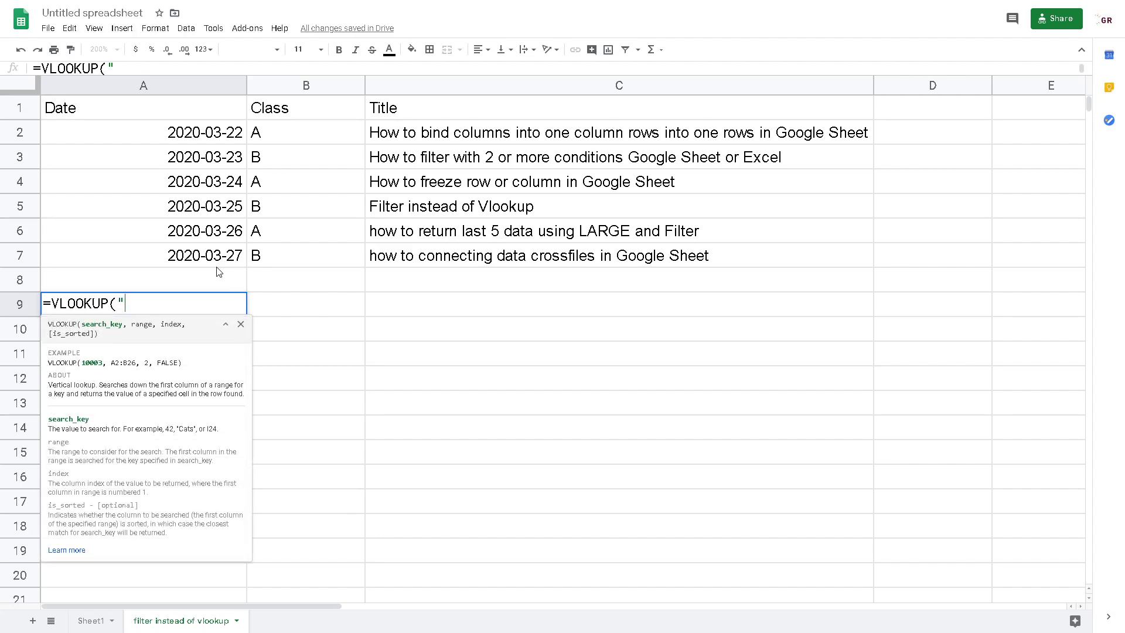
pyautogui.press('BackSpace')
pyautogui.press('BackSpace')
pyautogui.write('",')
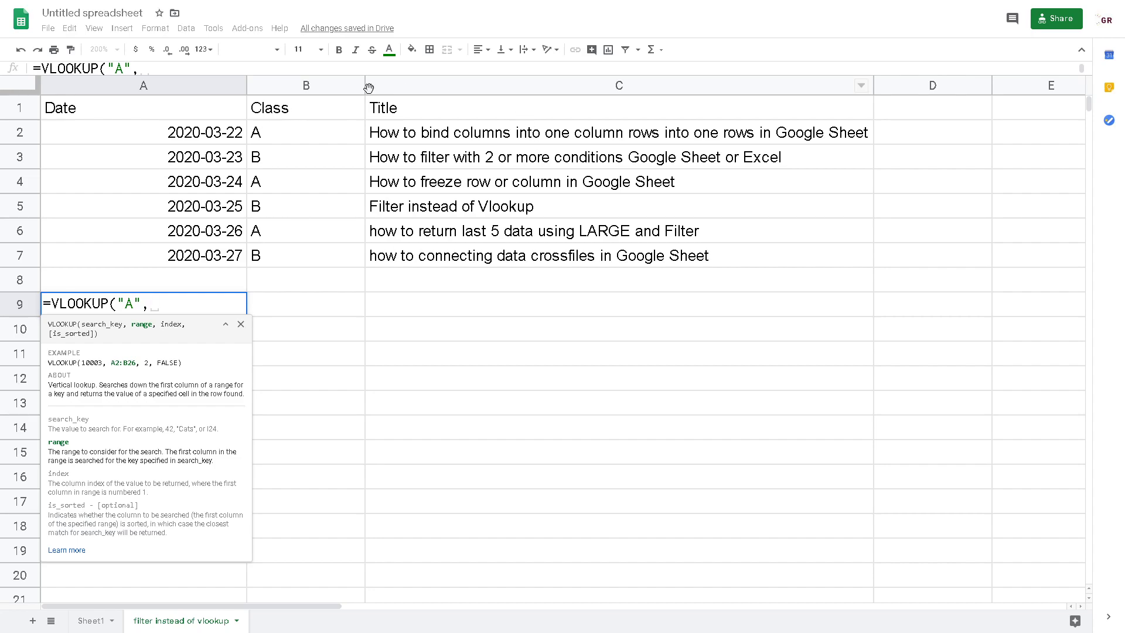
pyautogui.moveTo(331, 112); pyautogui.dragTo(523, 244)
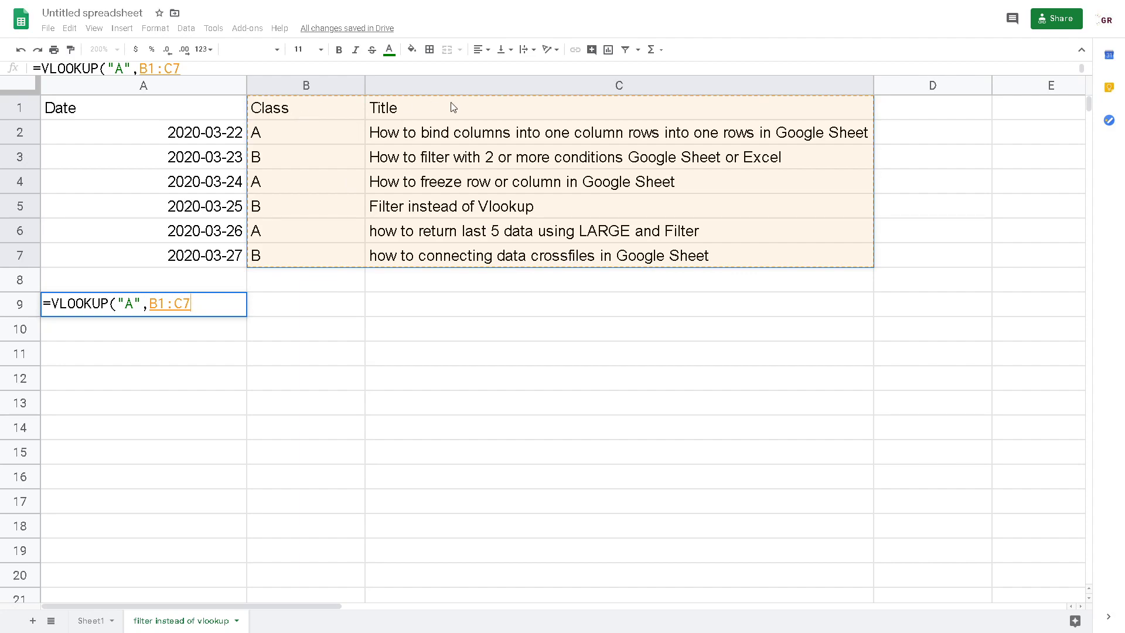
pyautogui.write(',')
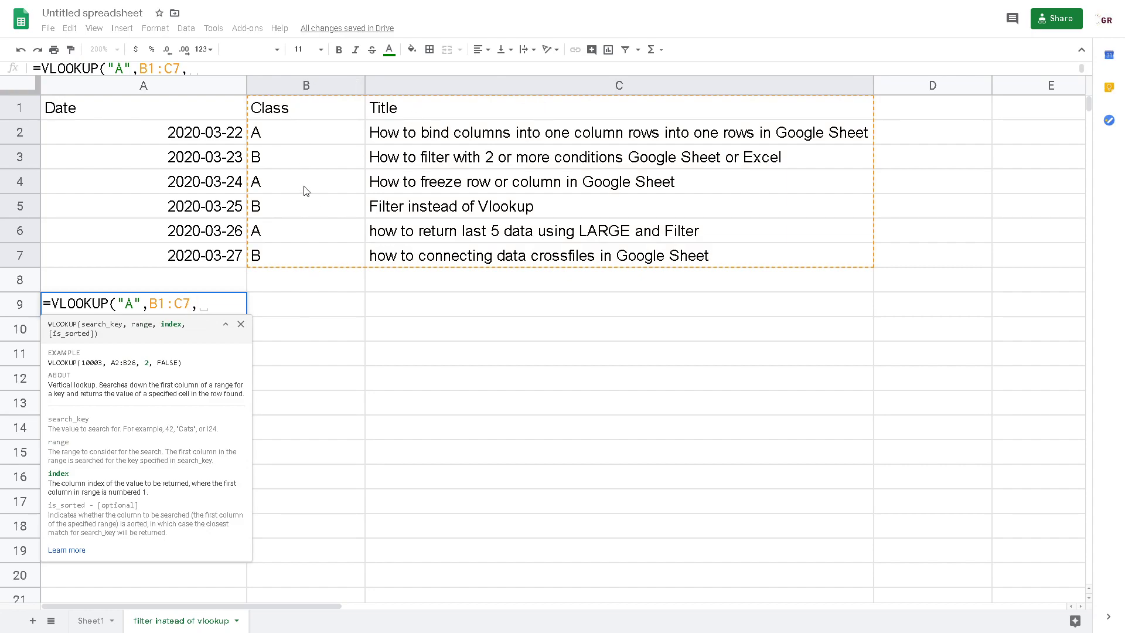
pyautogui.write('2')
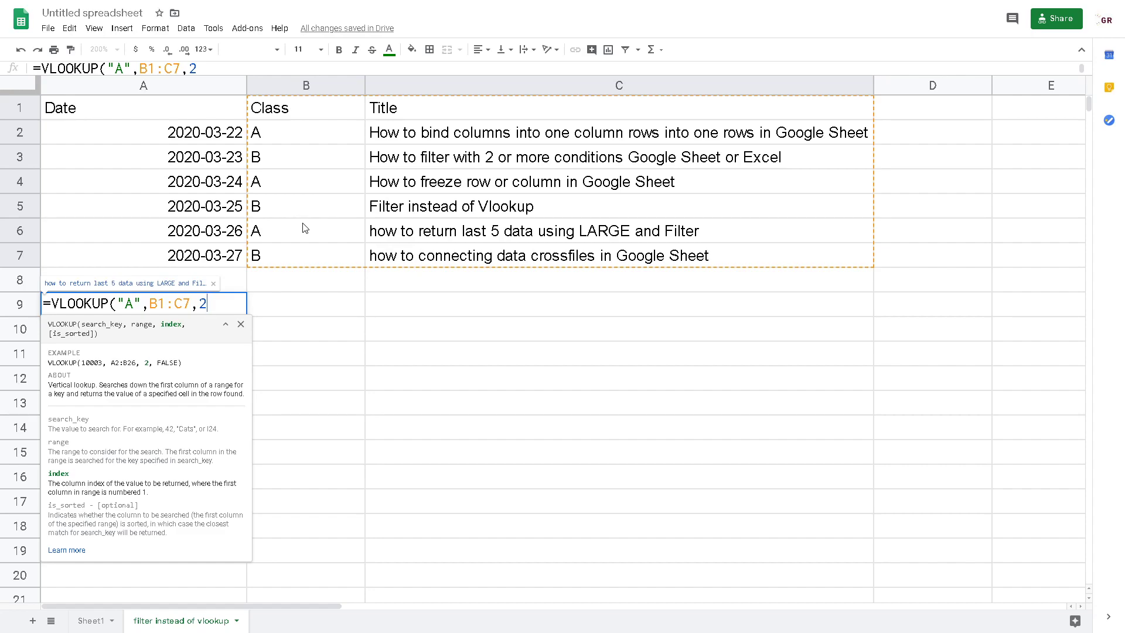
pyautogui.write(',')
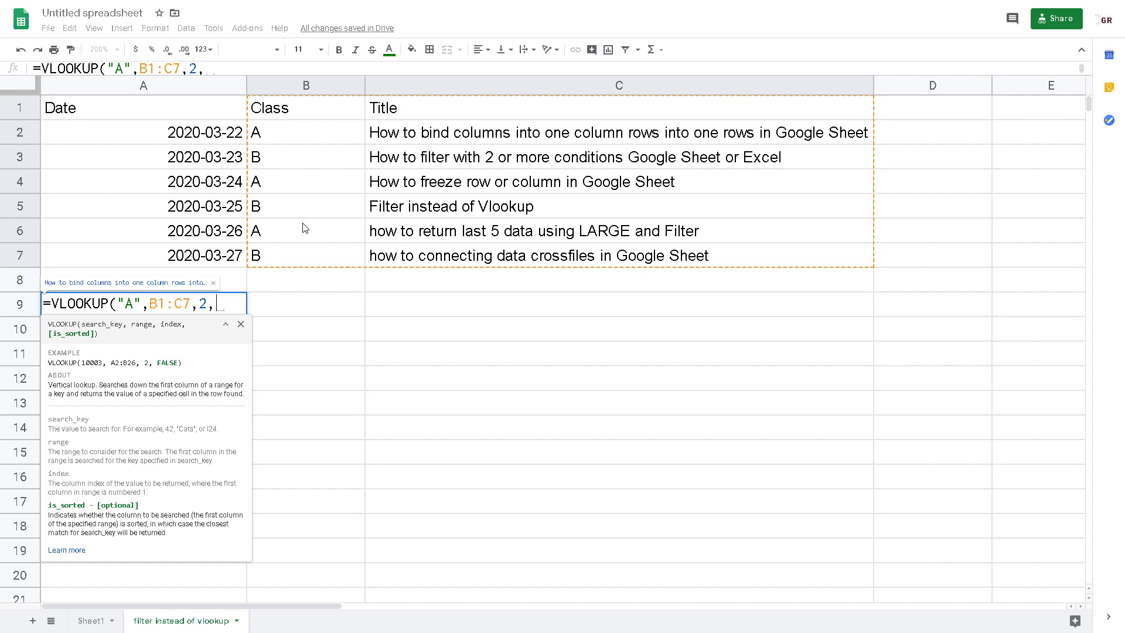
pyautogui.write('0)')
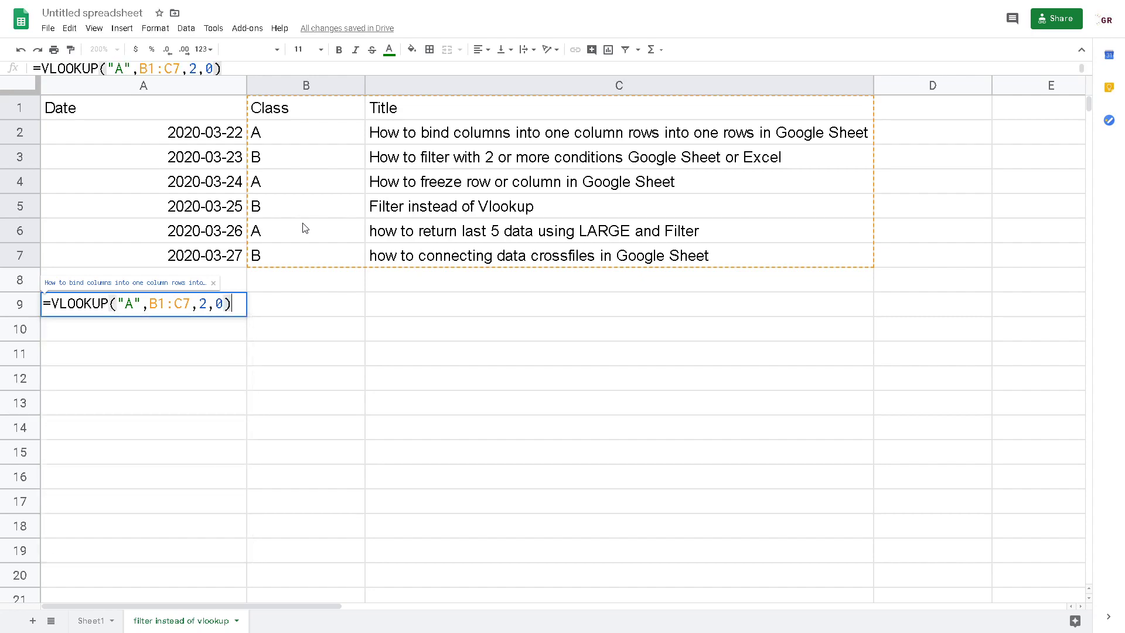
pyautogui.press('Return')
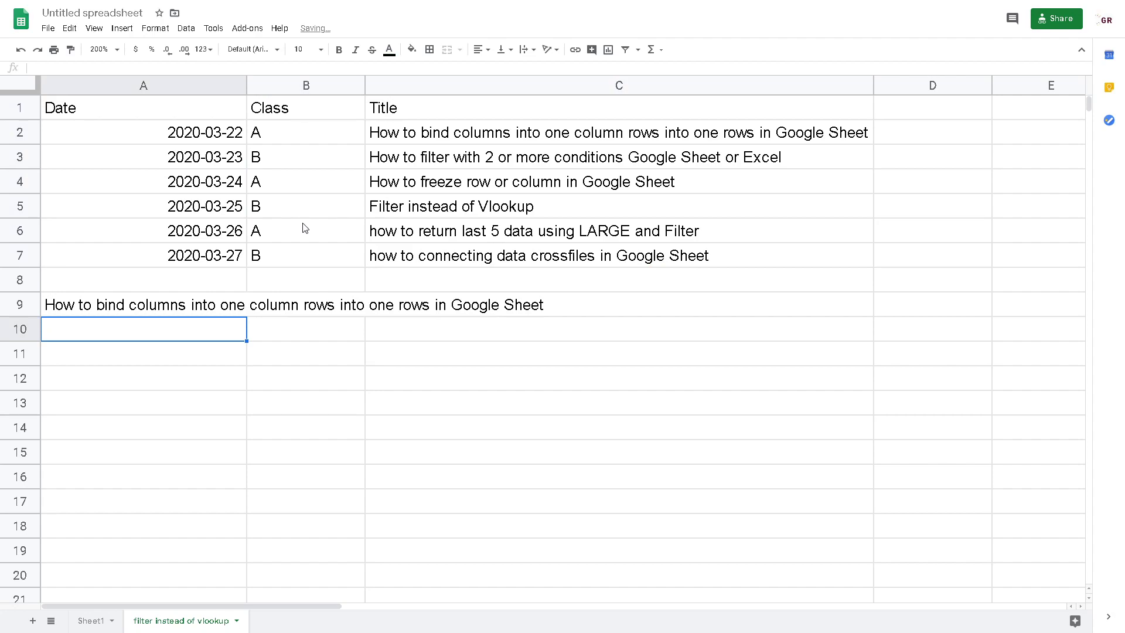
pyautogui.click(154, 349)
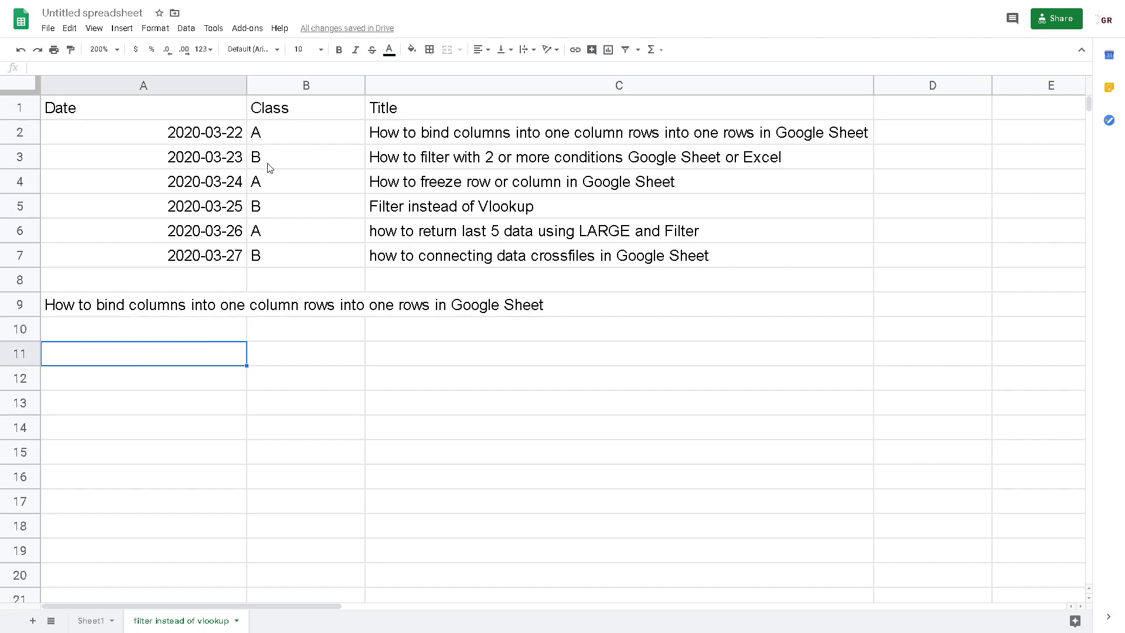
pyautogui.click(286, 135)
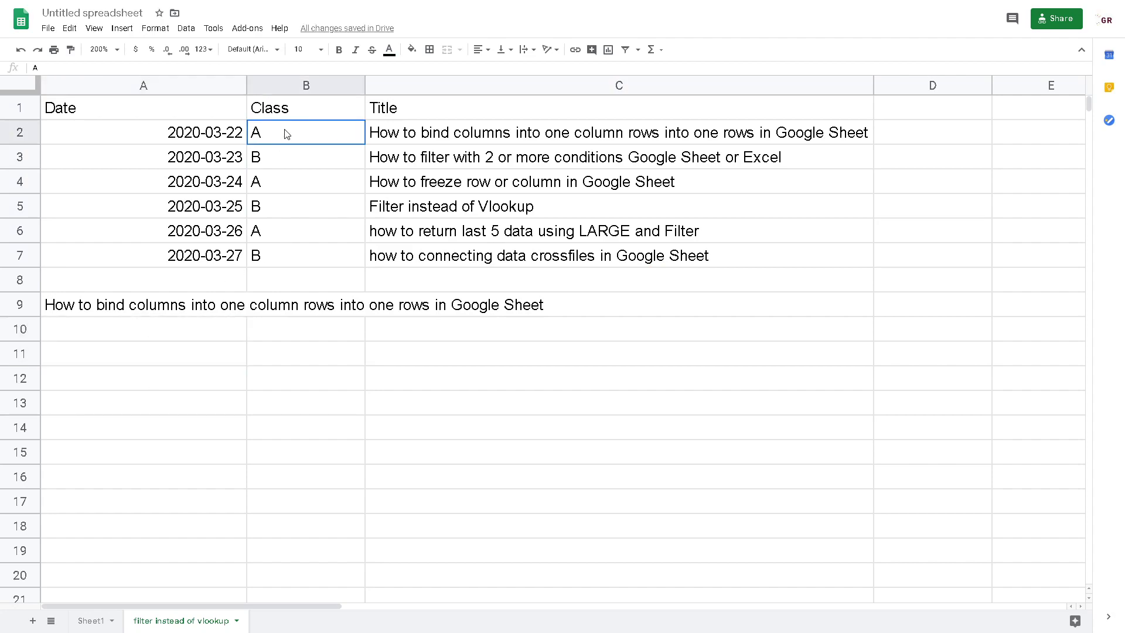
pyautogui.click(468, 140)
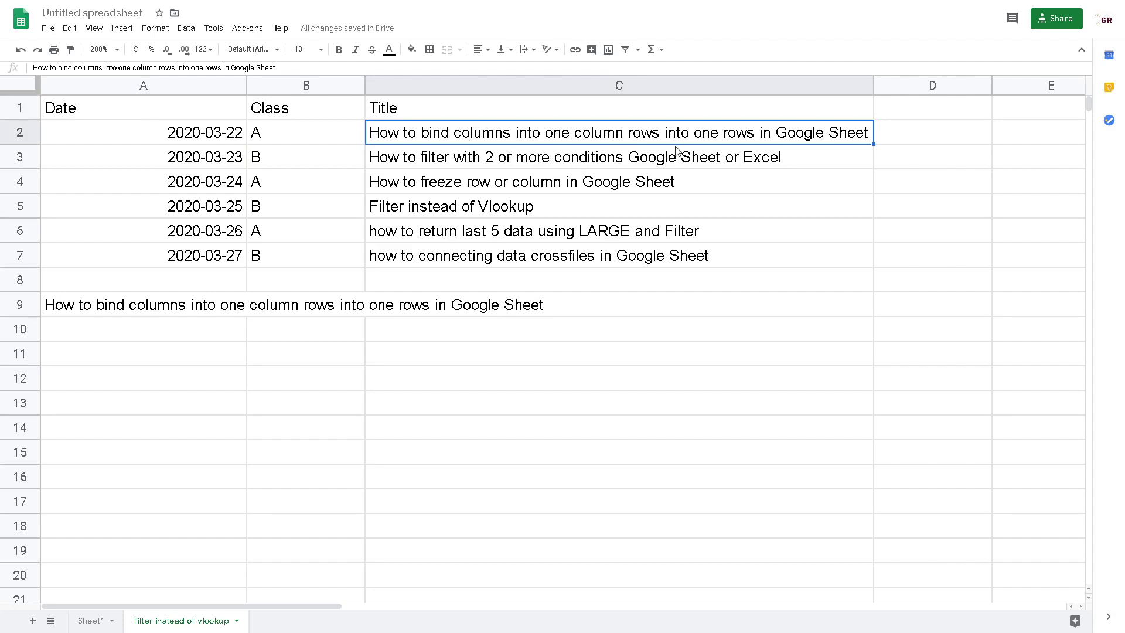
pyautogui.click(109, 312)
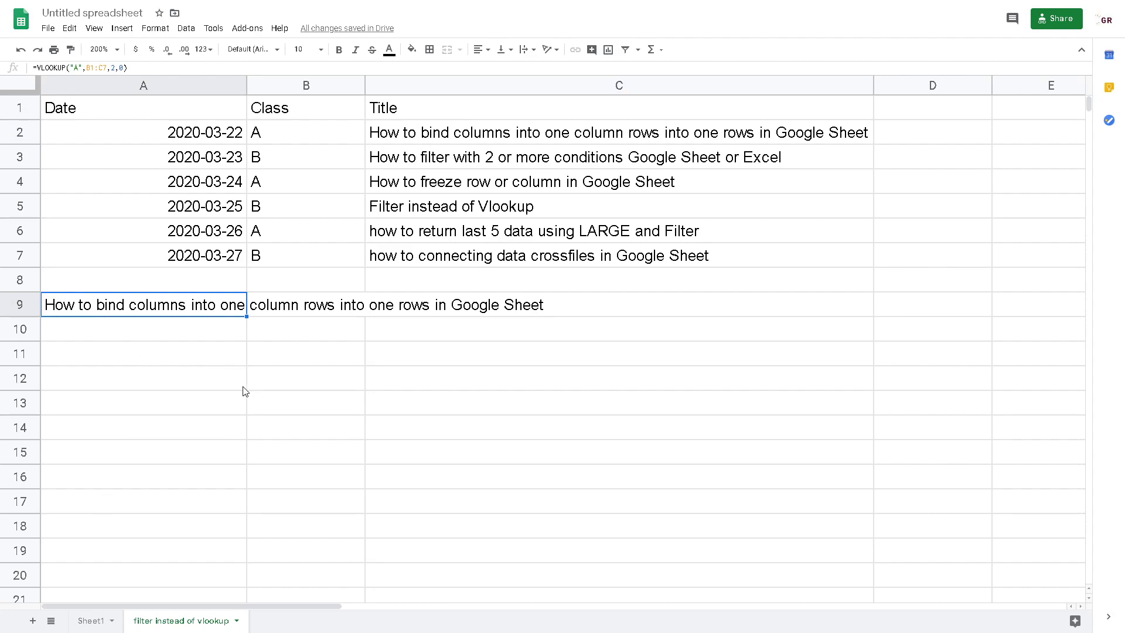
pyautogui.click(148, 364)
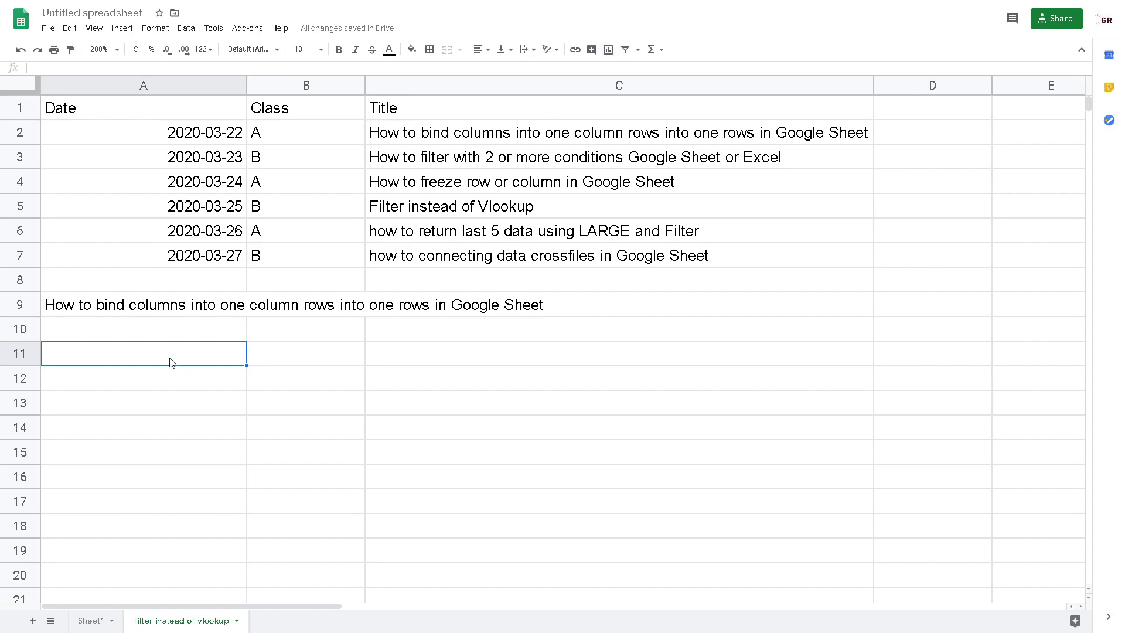
# Step: Start a FILTER formula in A11 over B1:C7 with the condition B1:B7 = A
pyautogui.write('=')
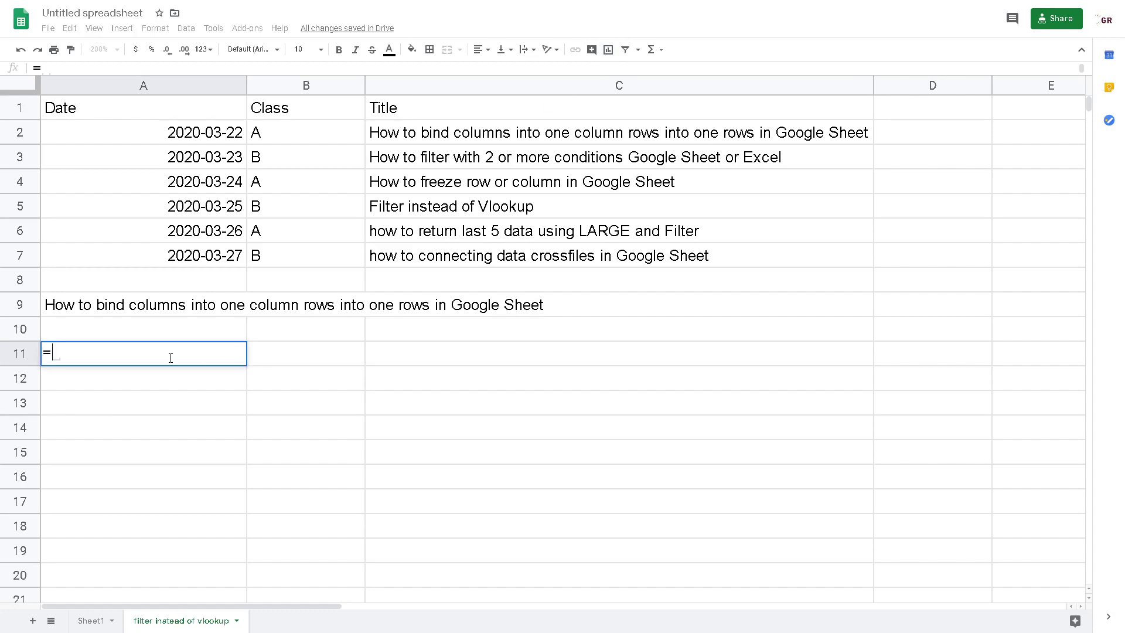
pyautogui.write('filter')
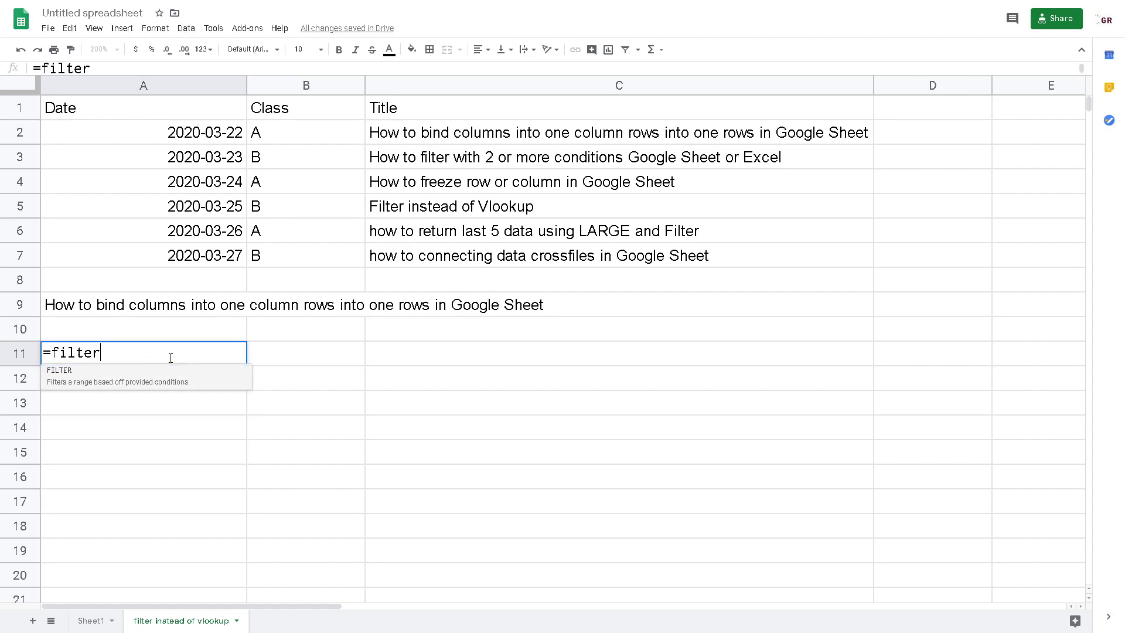
pyautogui.press('Tab')
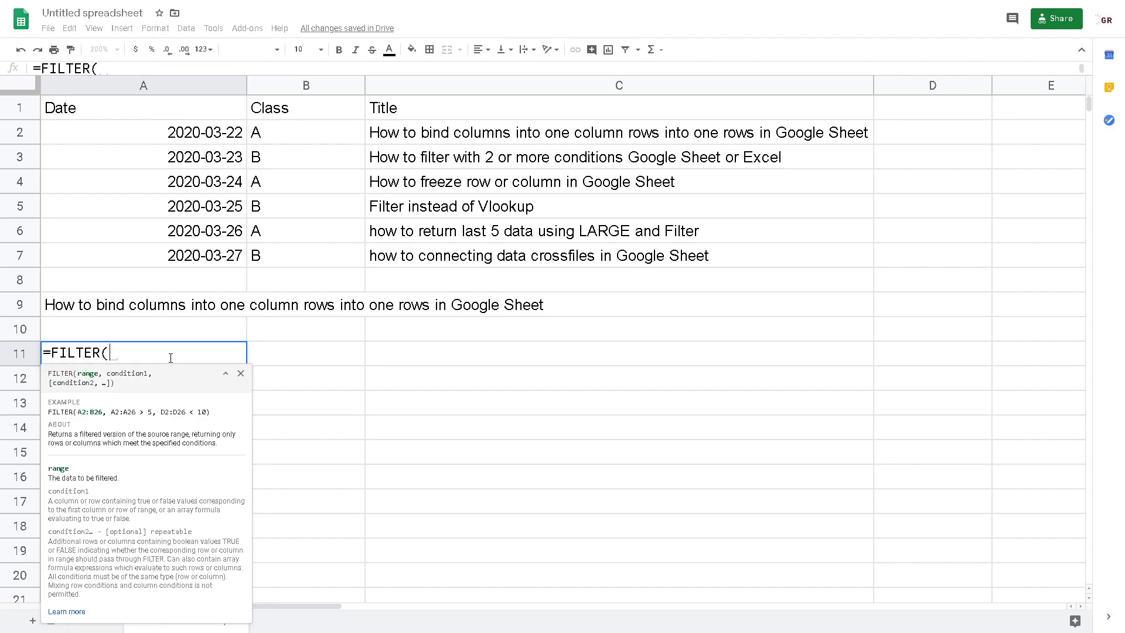
pyautogui.click(280, 112)
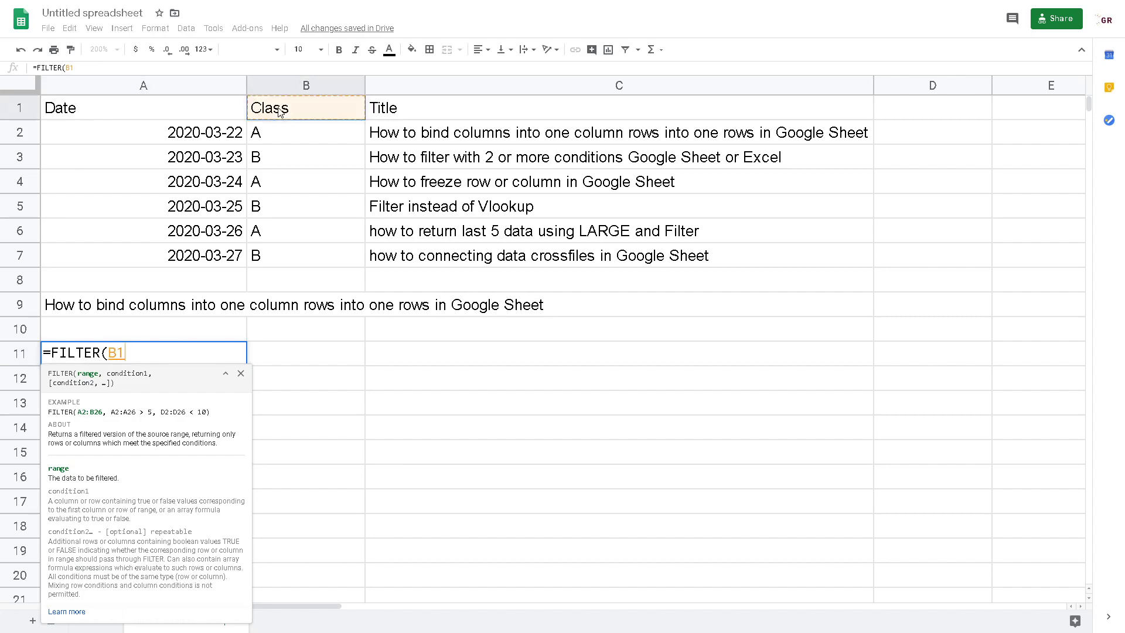
pyautogui.moveTo(280, 111); pyautogui.dragTo(414, 265)
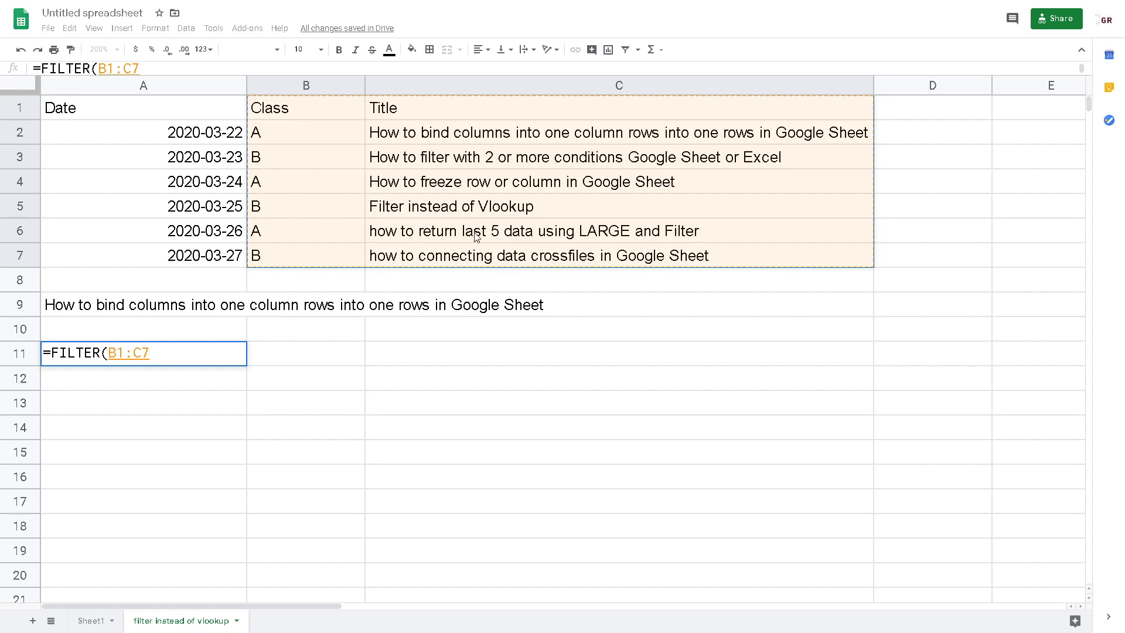
pyautogui.write(',')
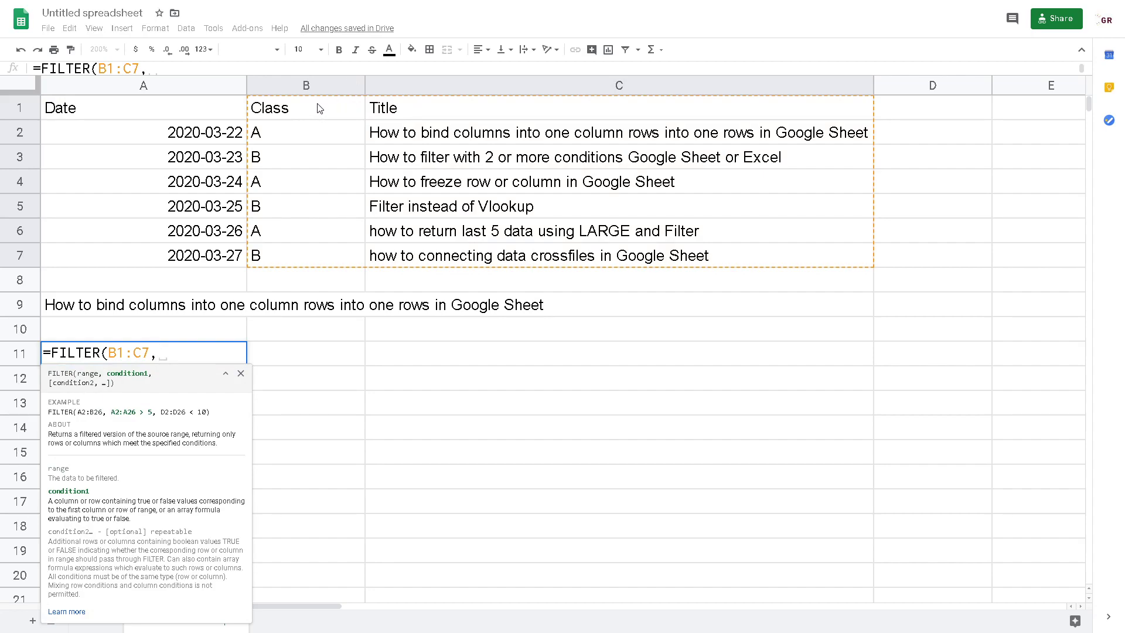
pyautogui.moveTo(319, 109); pyautogui.dragTo(308, 256)
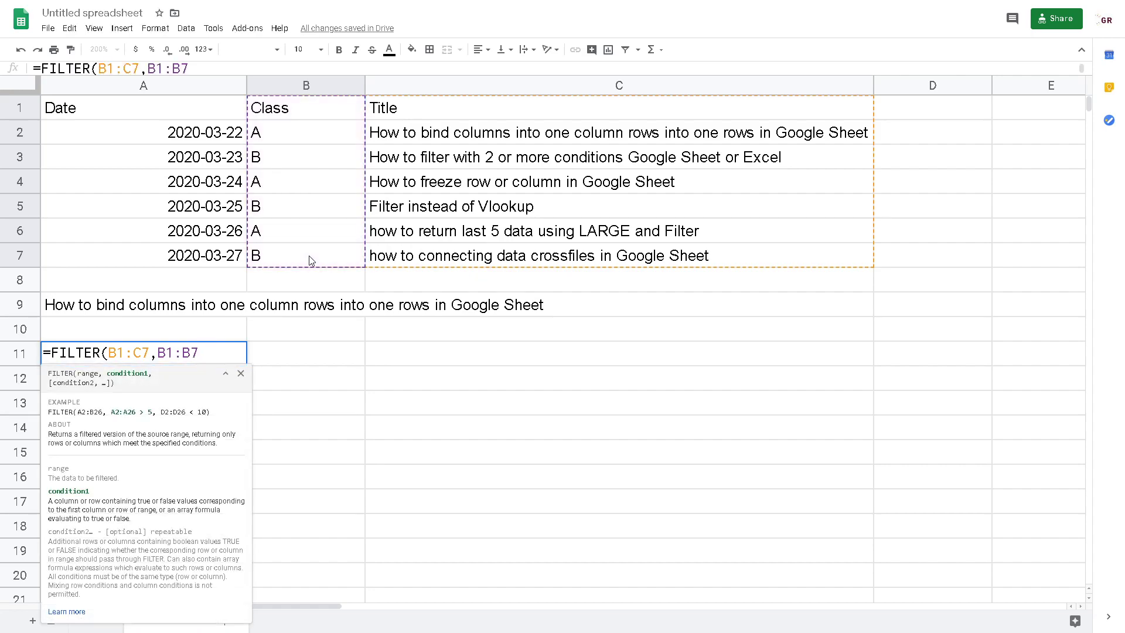
pyautogui.write('= A,')
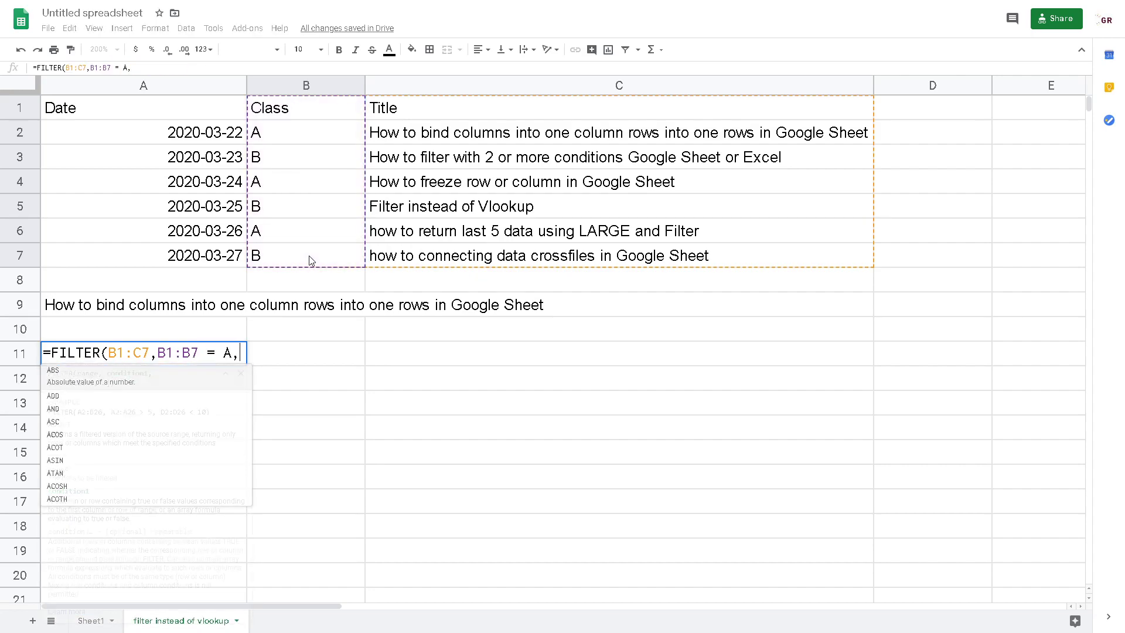
pyautogui.press('BackSpace')
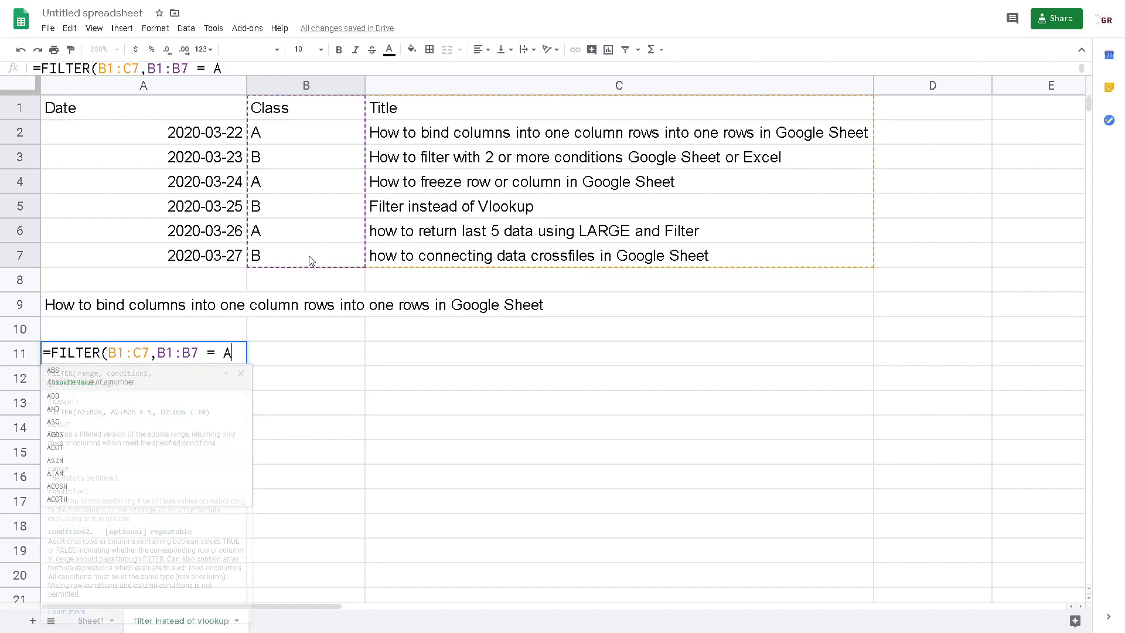
pyautogui.write(')')
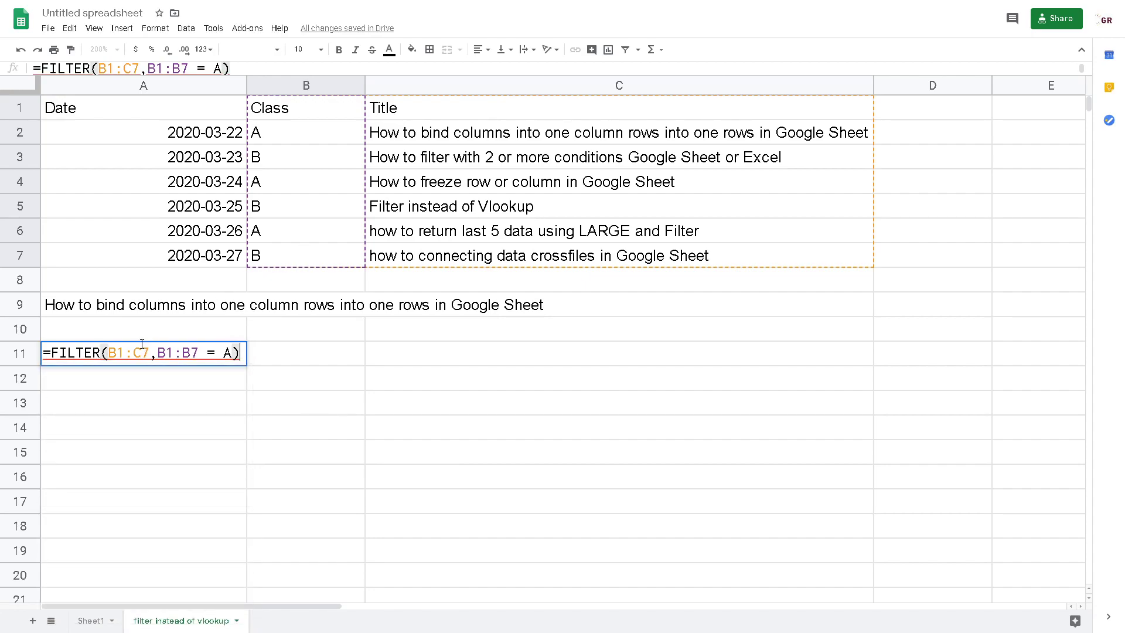
# Step: Correct the formula to =FILTER(C1:C7,B1:B7 = "A") and commit it
pyautogui.click(140, 351)
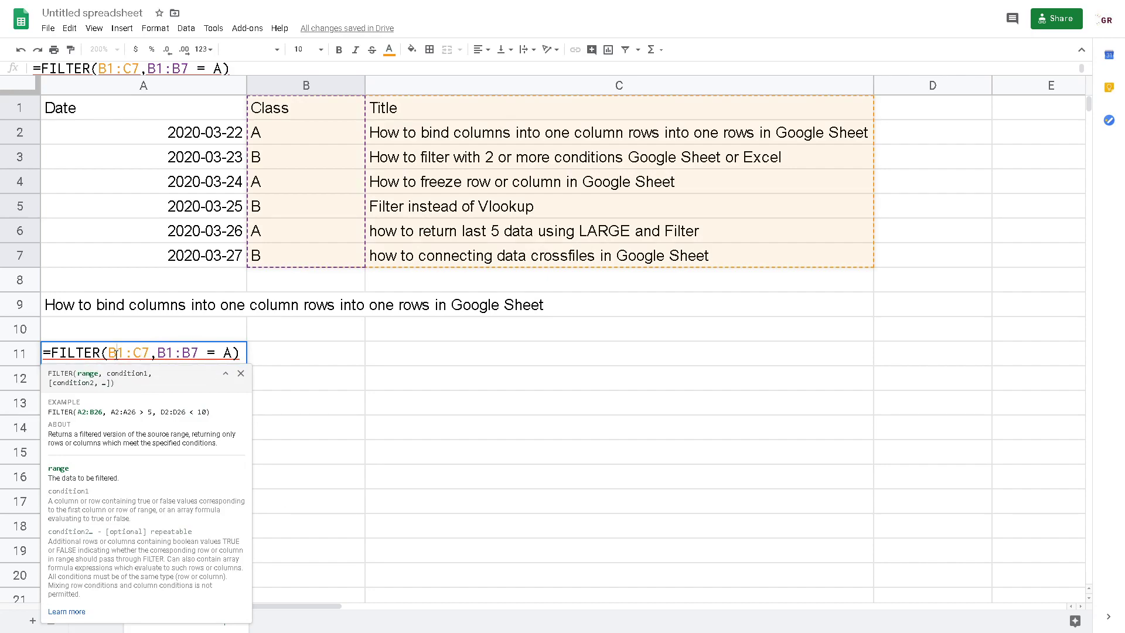
pyautogui.press('BackSpace')
pyautogui.write('C')
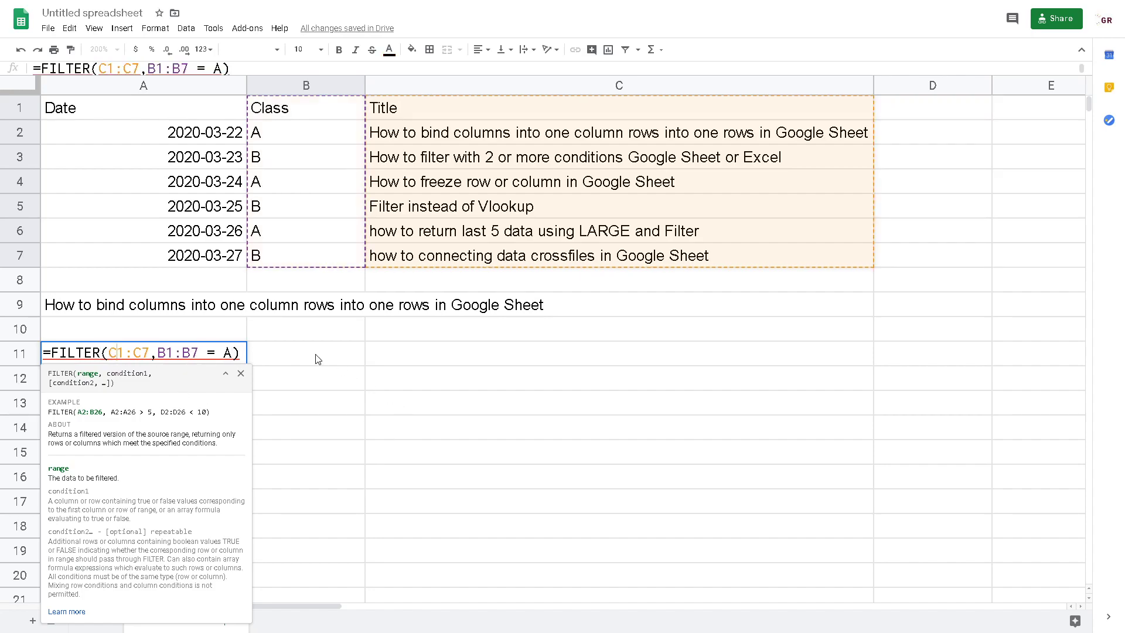
pyautogui.press('Right')
pyautogui.press('Right')
pyautogui.press('Right')
pyautogui.press('Right')
pyautogui.press('Right')
pyautogui.press('Right')
pyautogui.press('Right')
pyautogui.press('Right')
pyautogui.press('Right')
pyautogui.press('Right')
pyautogui.press('Right')
pyautogui.press('Right')
pyautogui.press('Right')
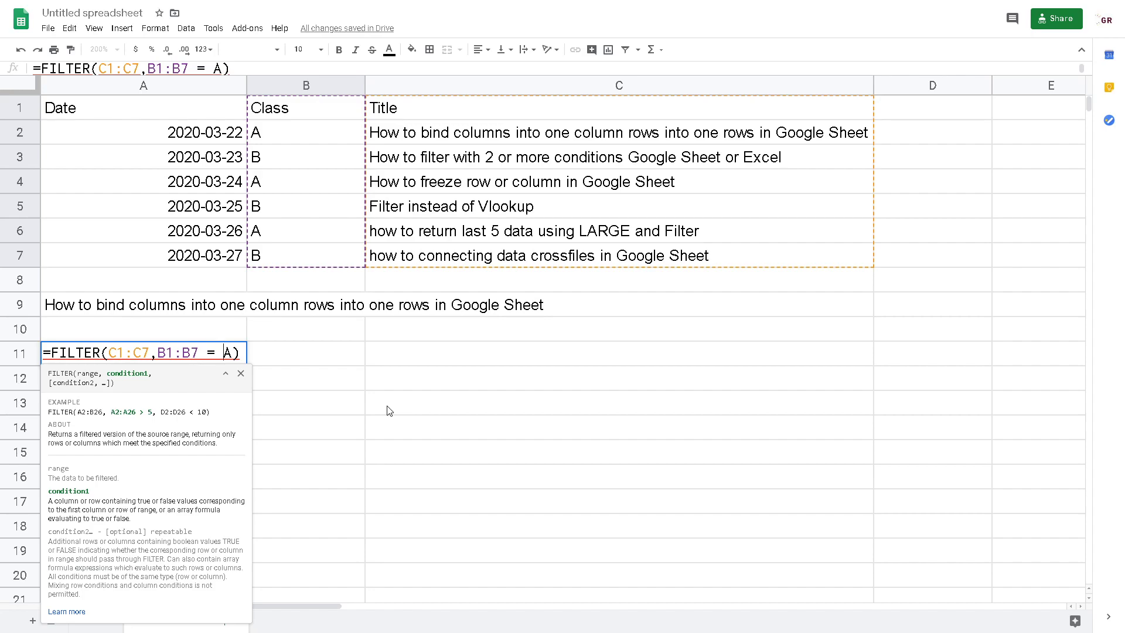
pyautogui.write('"')
pyautogui.press('Right')
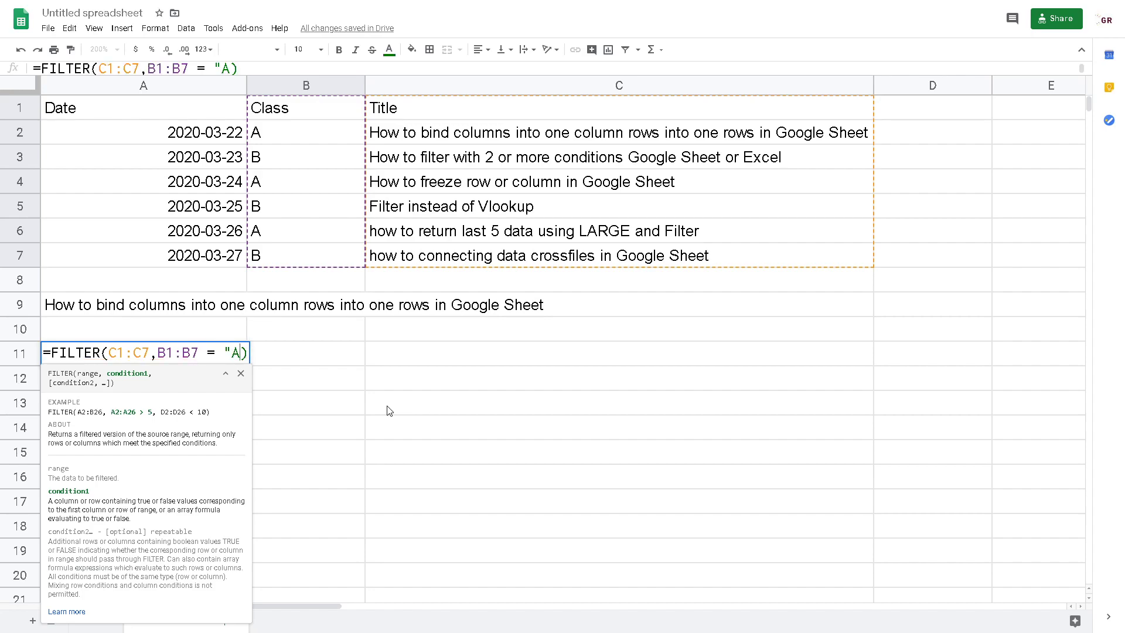
pyautogui.write('"')
pyautogui.press('Return')
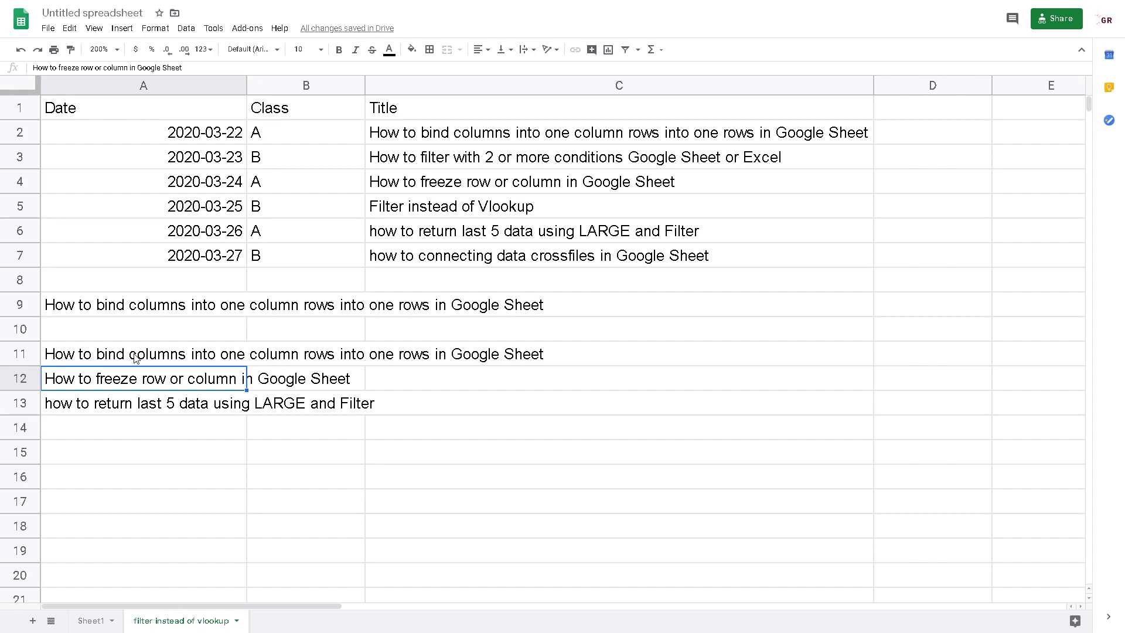
# Step: Check the three Class A titles returned in A11:A13
pyautogui.click(329, 140)
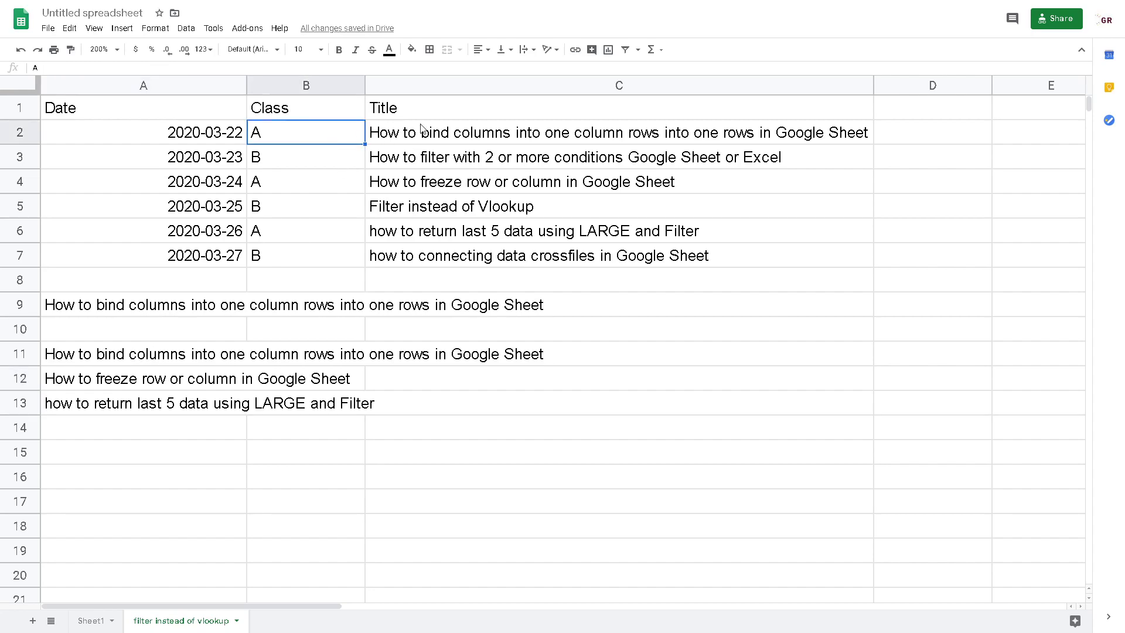
pyautogui.moveTo(91, 357); pyautogui.dragTo(98, 404)
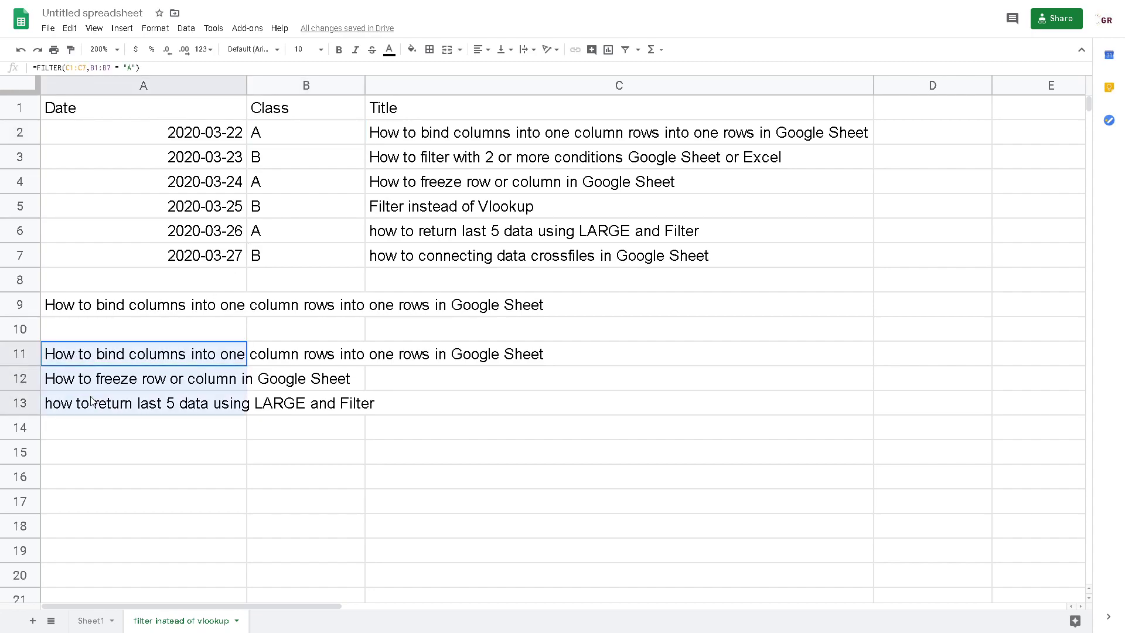
pyautogui.click(107, 360)
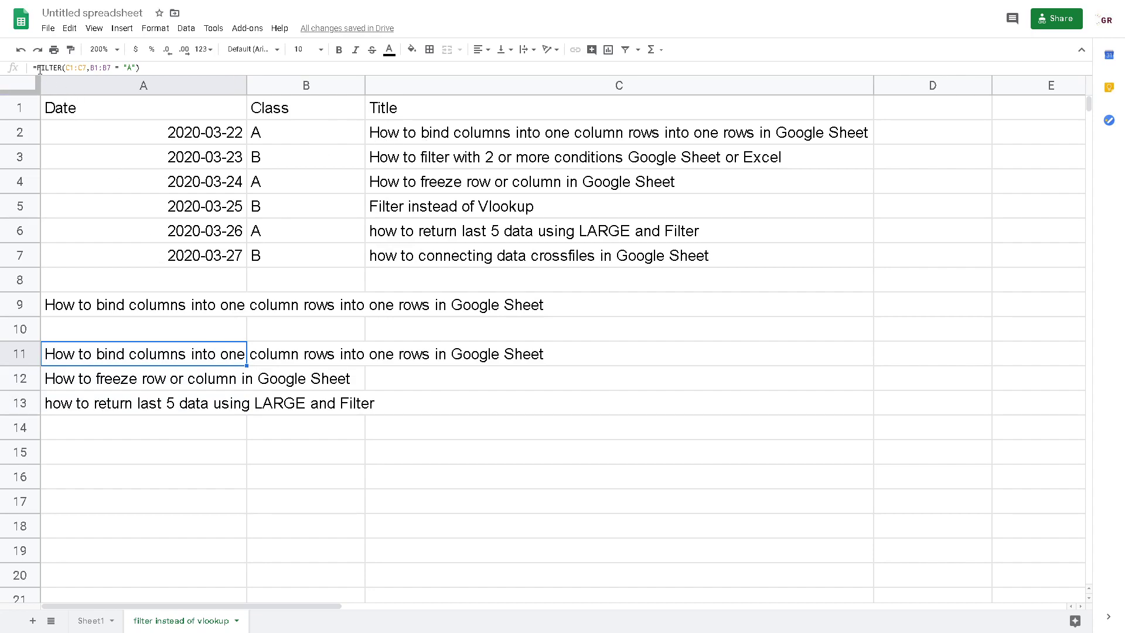
# Step: Wrap A11's formula as =index(FILTER(C1:C7,B1:B7 = "A"),1,1) to return the first title
pyautogui.doubleClick(51, 354)
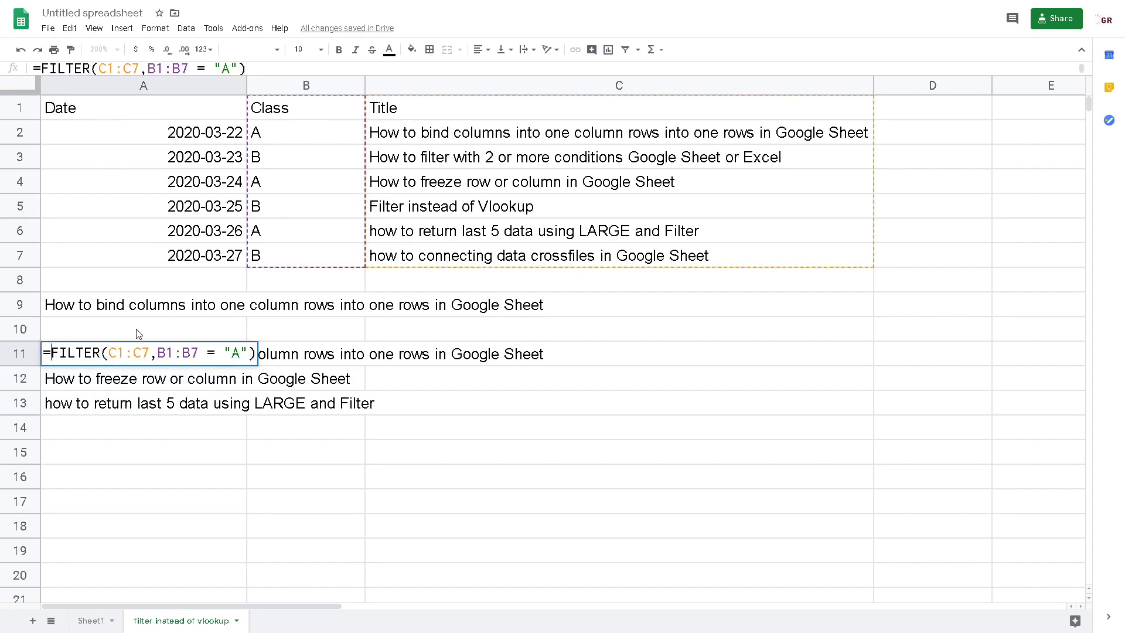
pyautogui.write('index')
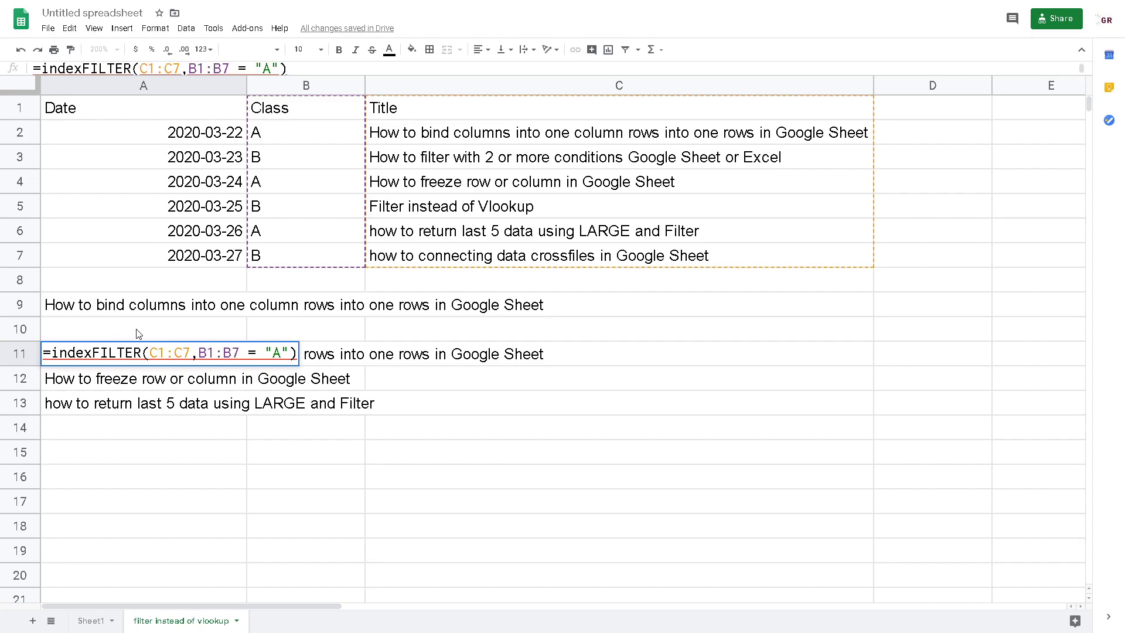
pyautogui.write('(')
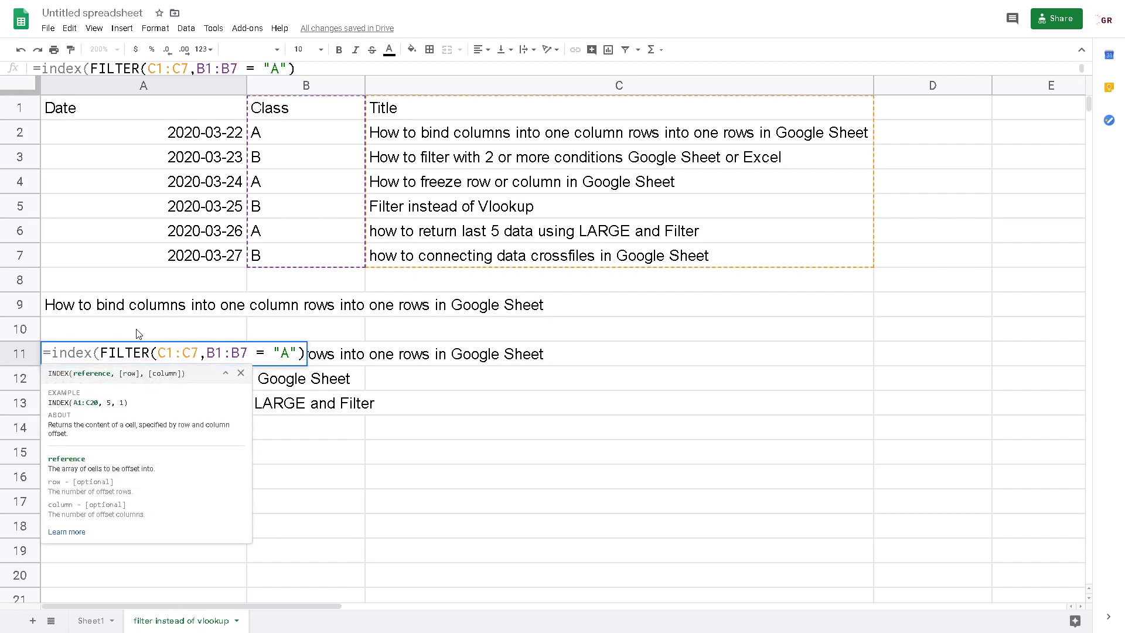
pyautogui.press('End')
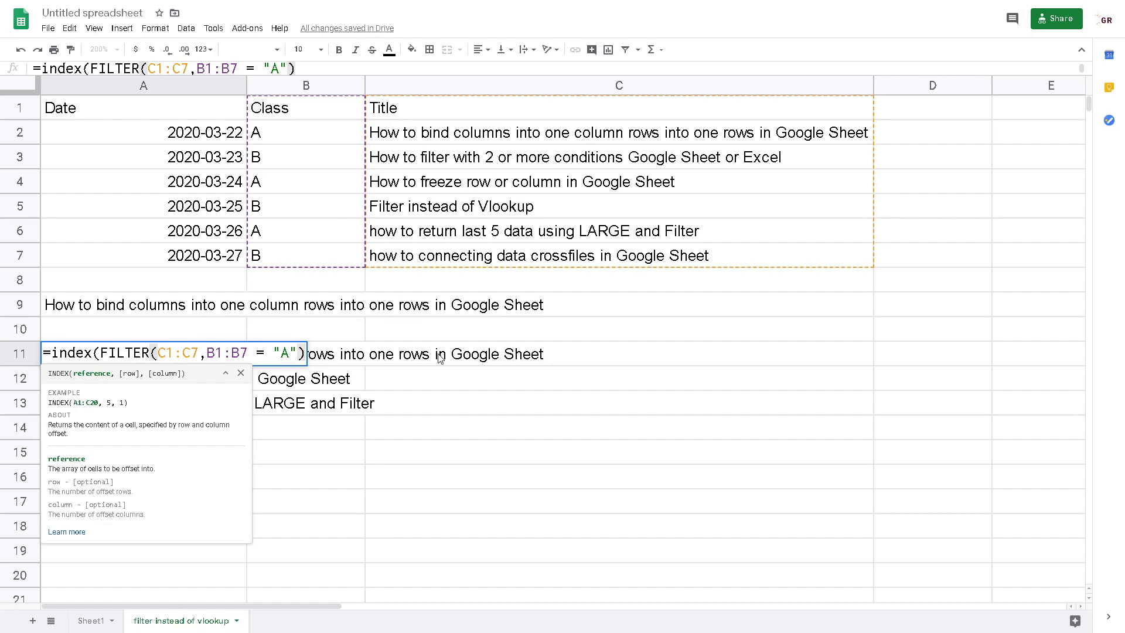
pyautogui.write(',')
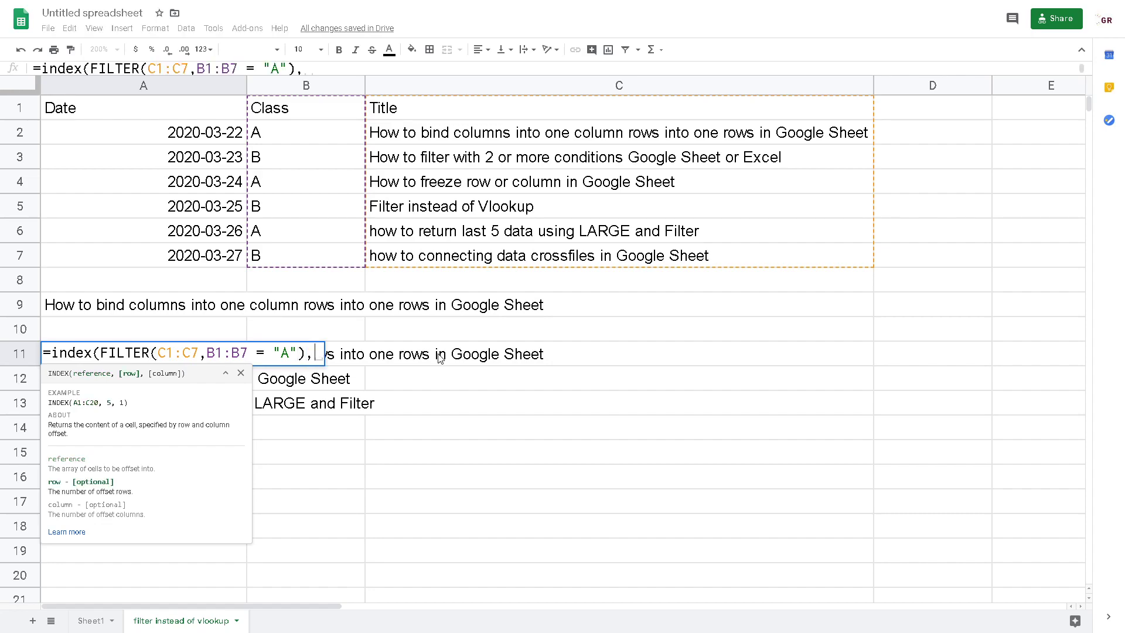
pyautogui.write('1')
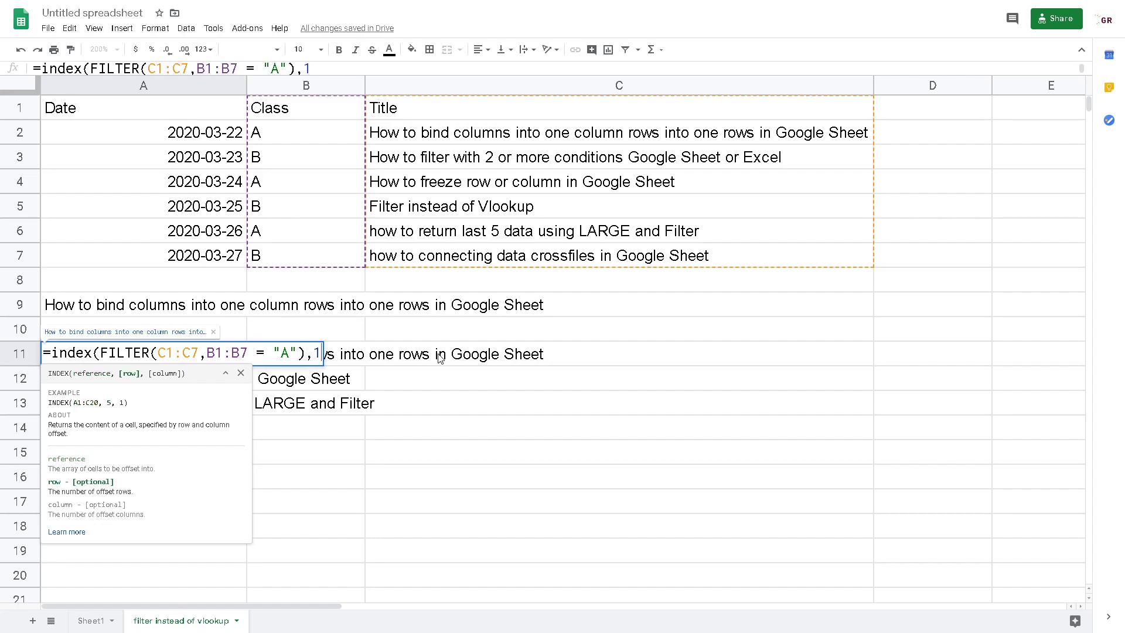
pyautogui.write(', ')
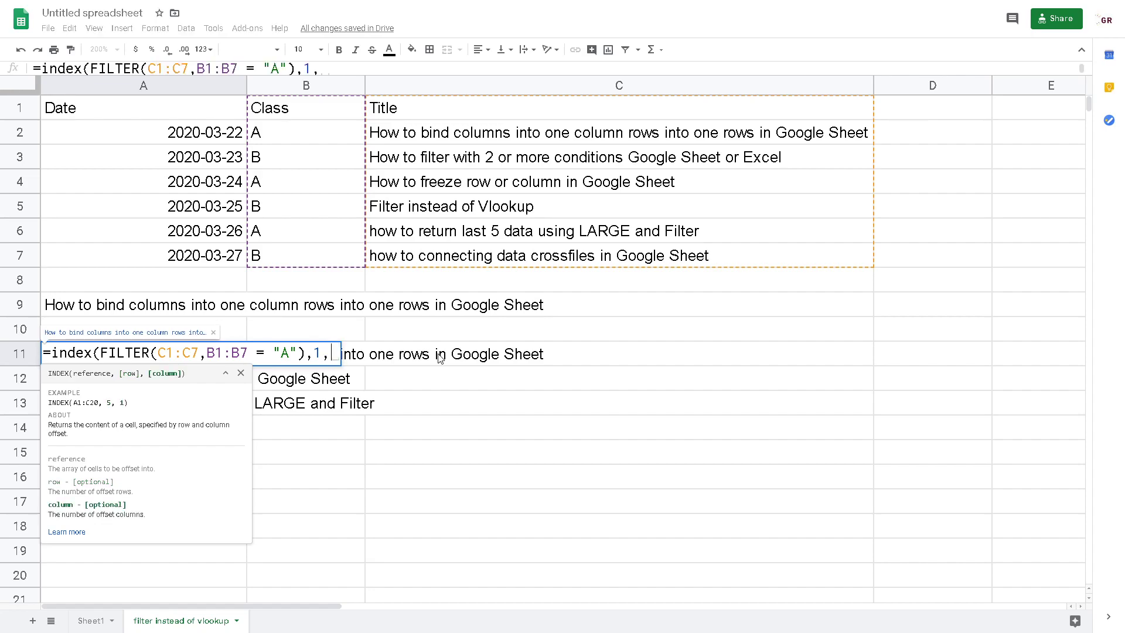
pyautogui.write('1)')
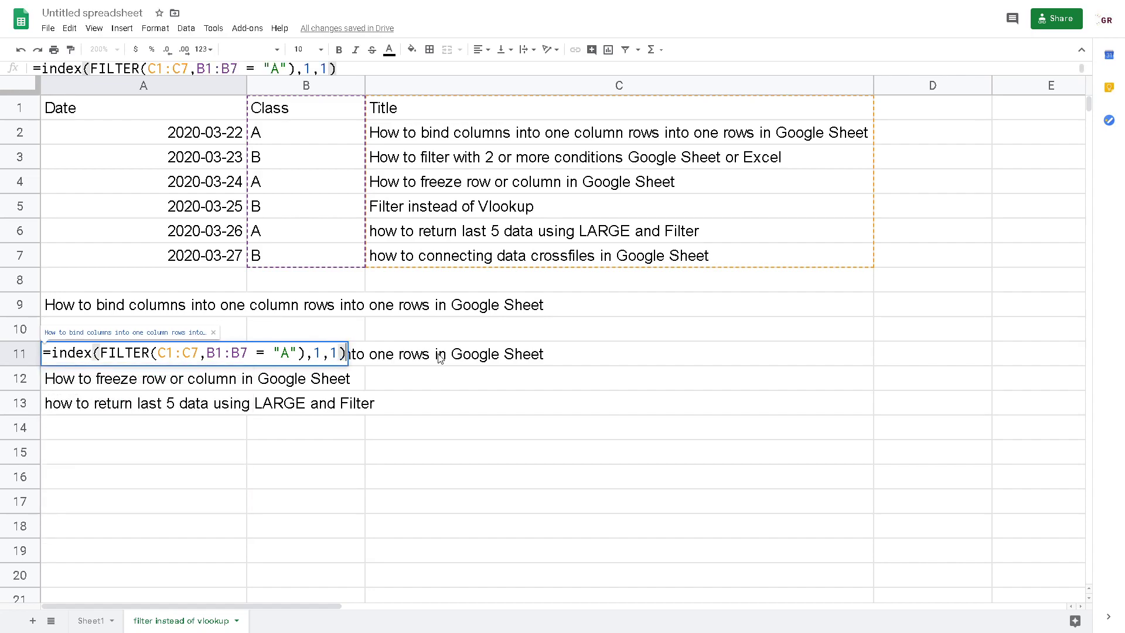
pyautogui.press('Return')
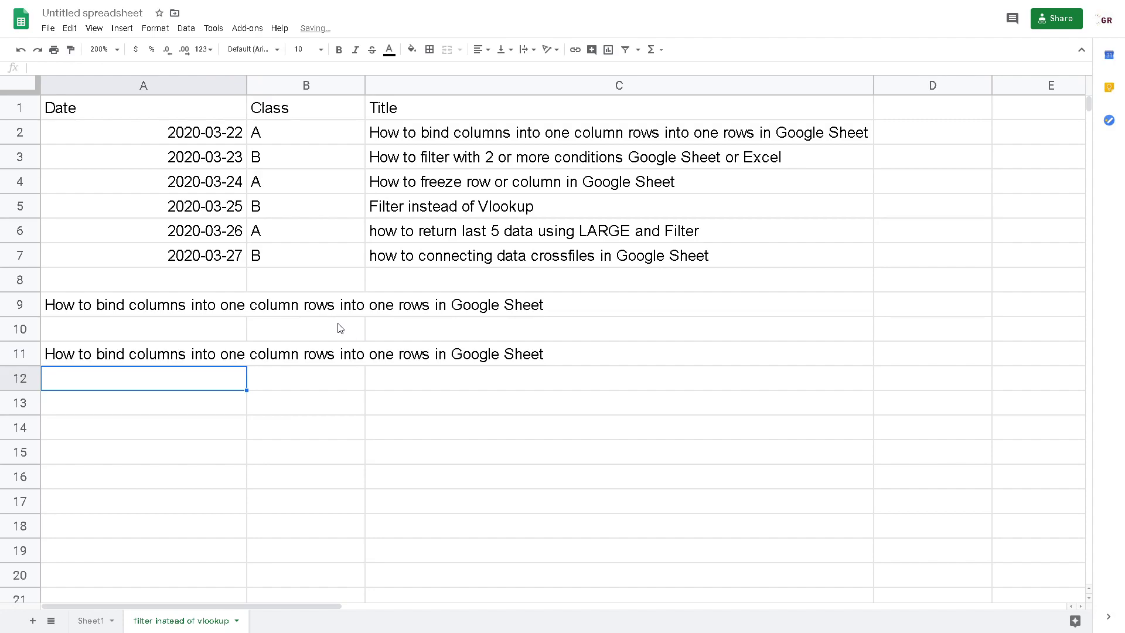
# Step: Compare A11 with the VLOOKUP result in A9, then reopen A11 for editing
pyautogui.click(198, 359)
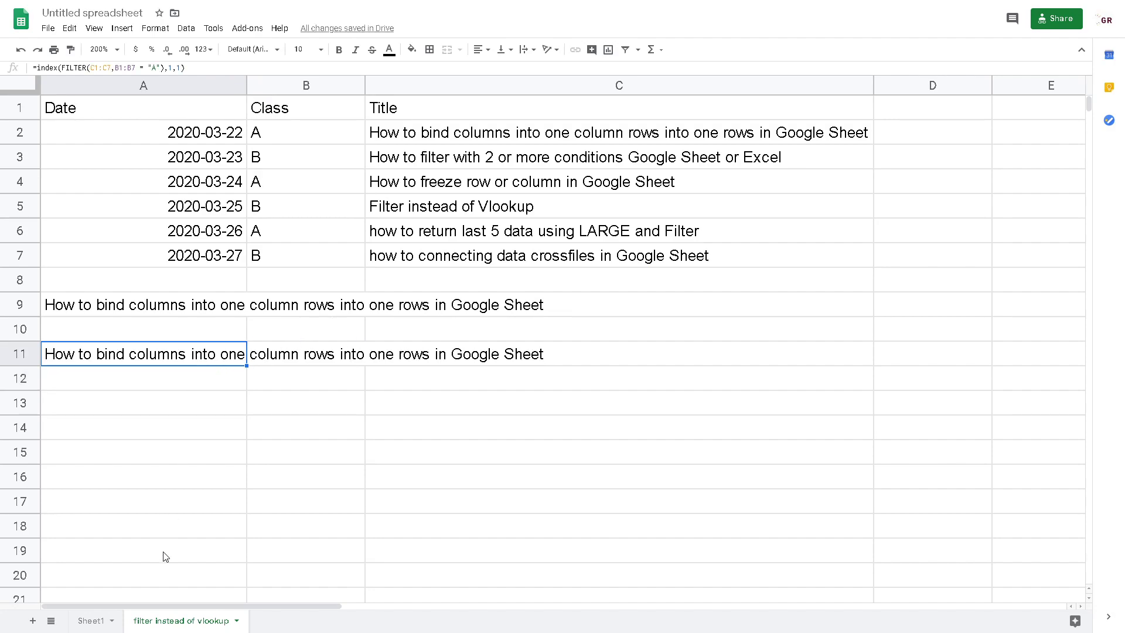
pyautogui.press('Up')
pyautogui.press('Up')
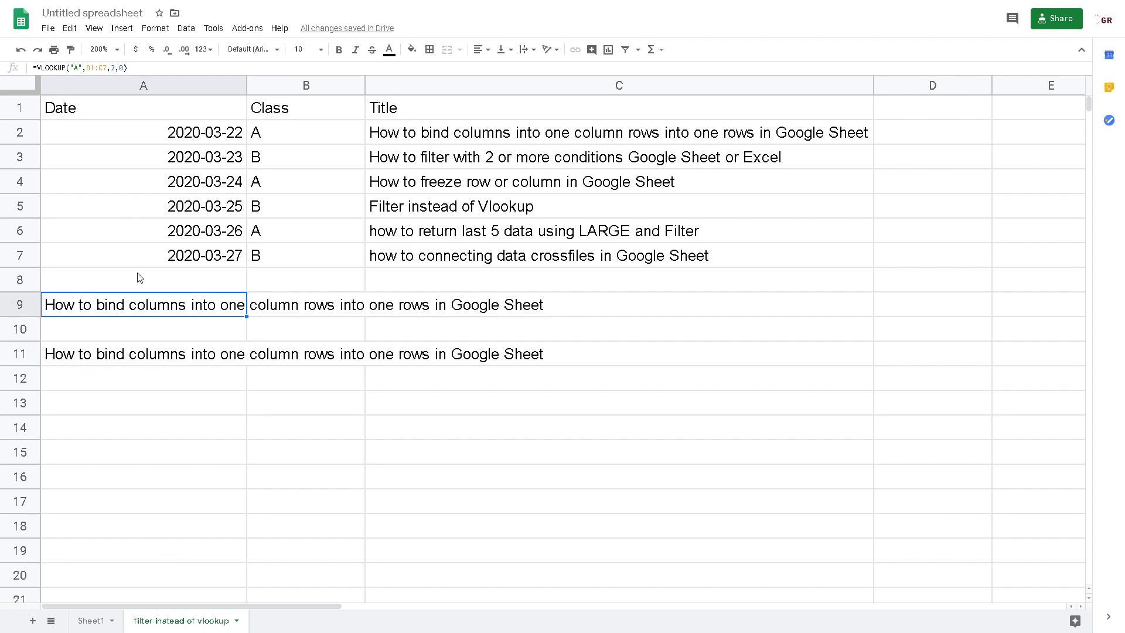
pyautogui.click(134, 363)
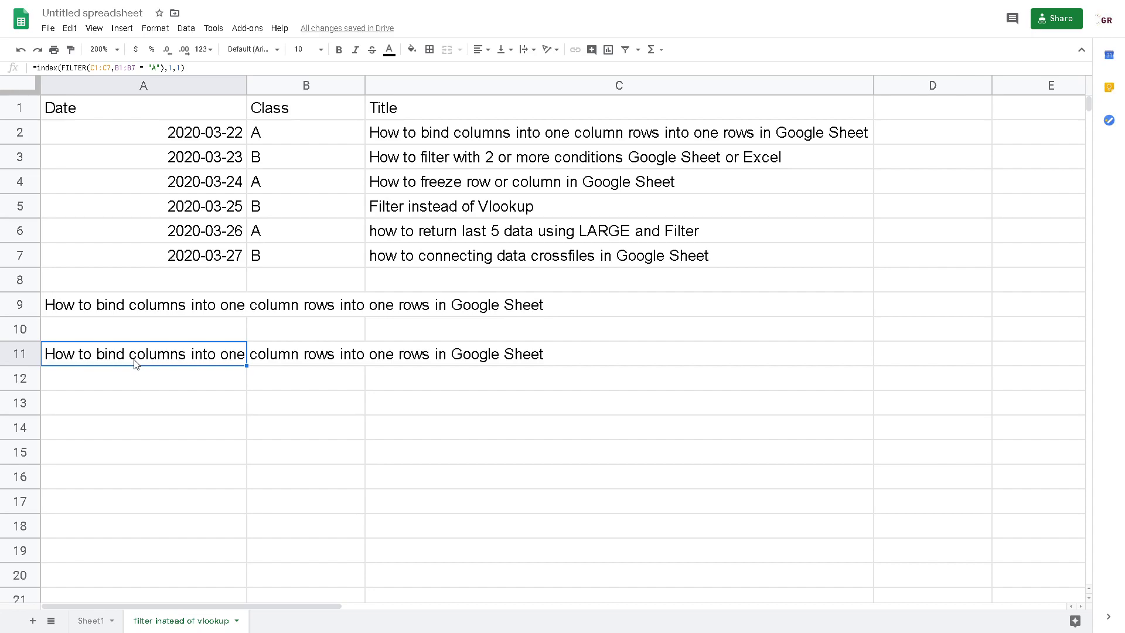
pyautogui.press('F2')
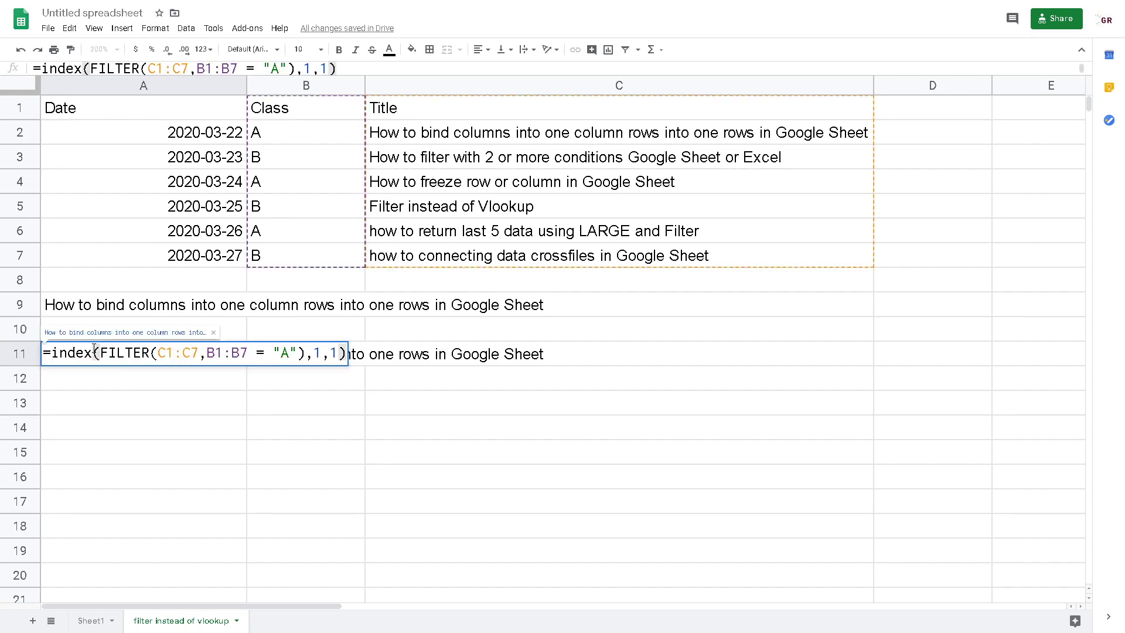
# Step: Replace the INDEX wrapper with =FILTER(C1:C7,B1:B7 = "A",A1:A7>DATE(2020,03,24))
pyautogui.moveTo(101, 351); pyautogui.dragTo(53, 352)
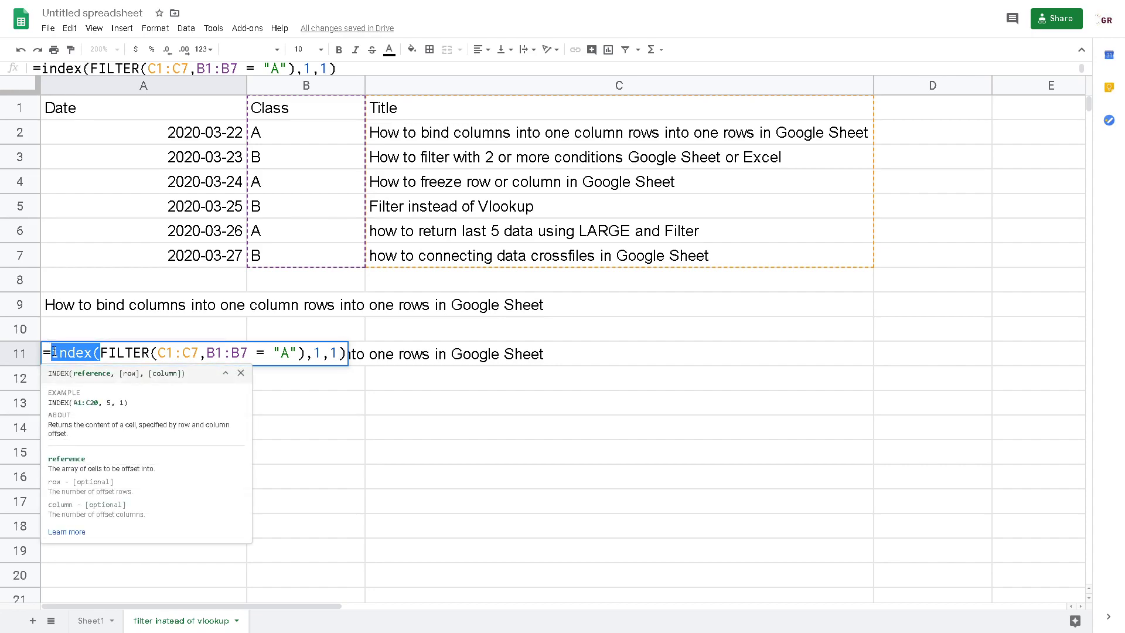
pyautogui.press('BackSpace')
pyautogui.press('BackSpace')
pyautogui.press('BackSpace')
pyautogui.press('BackSpace')
pyautogui.press('BackSpace')
pyautogui.press('BackSpace')
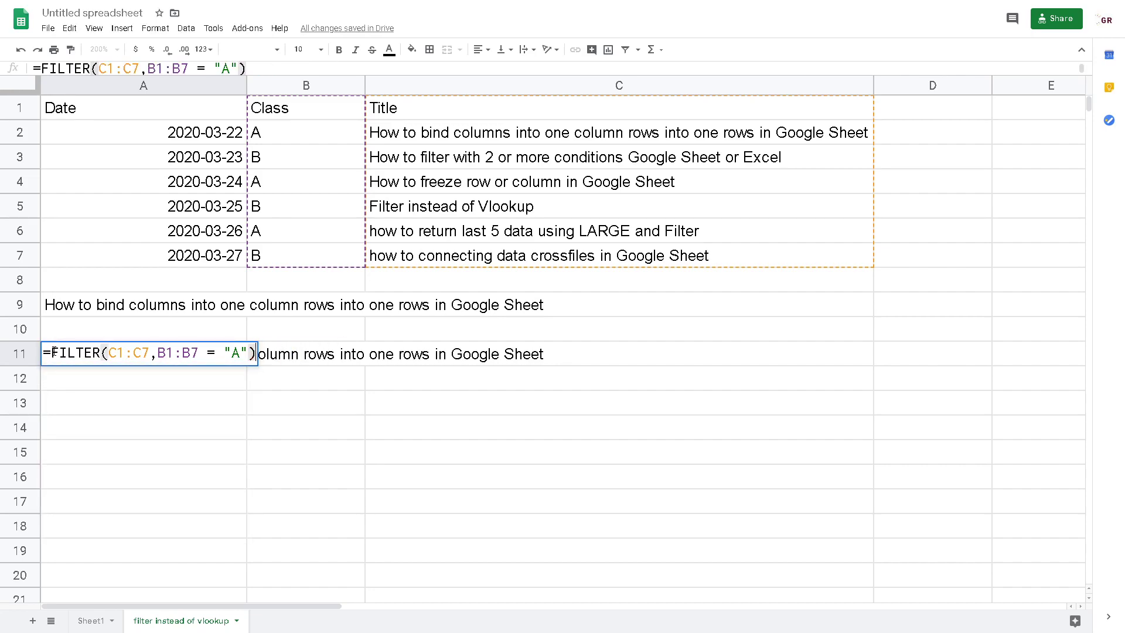
pyautogui.press('BackSpace')
pyautogui.write(',')
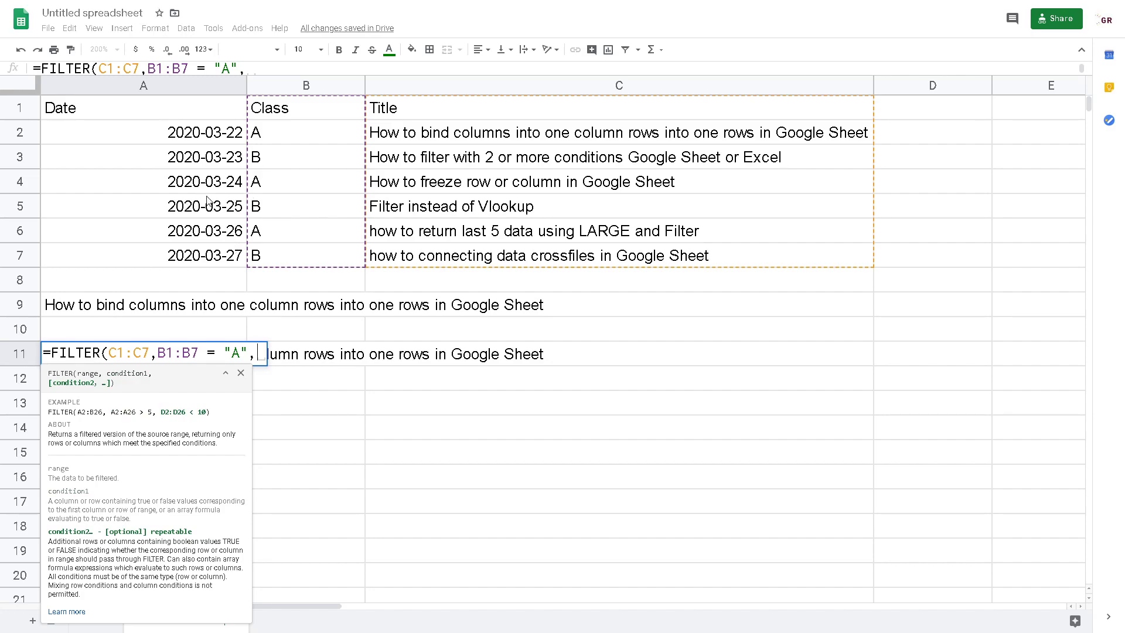
pyautogui.moveTo(181, 108); pyautogui.dragTo(164, 258)
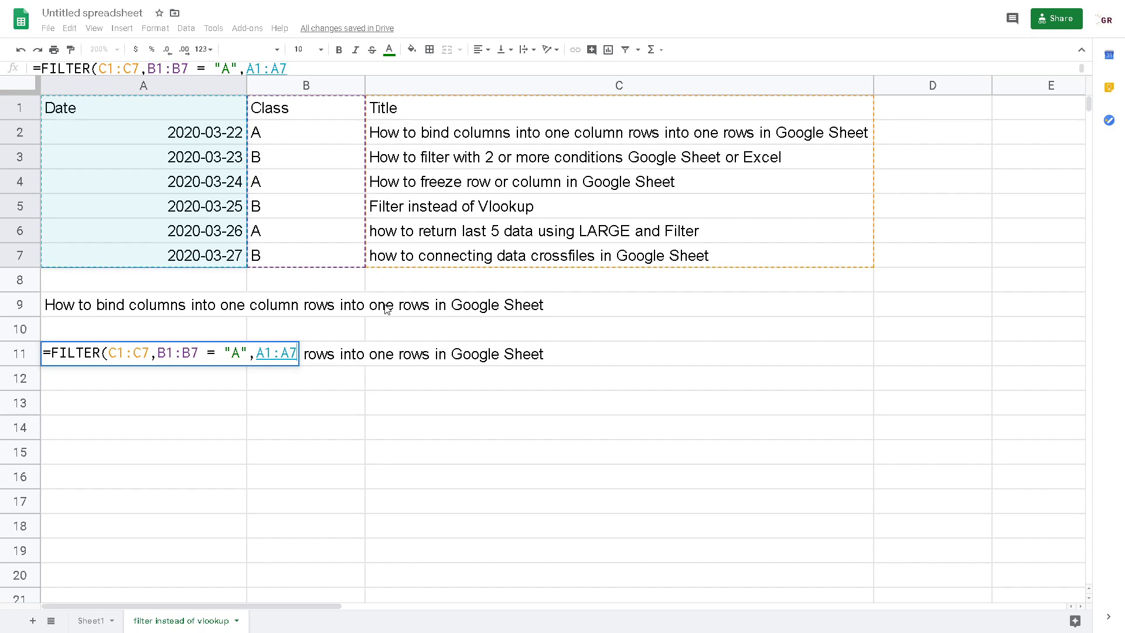
pyautogui.write('>')
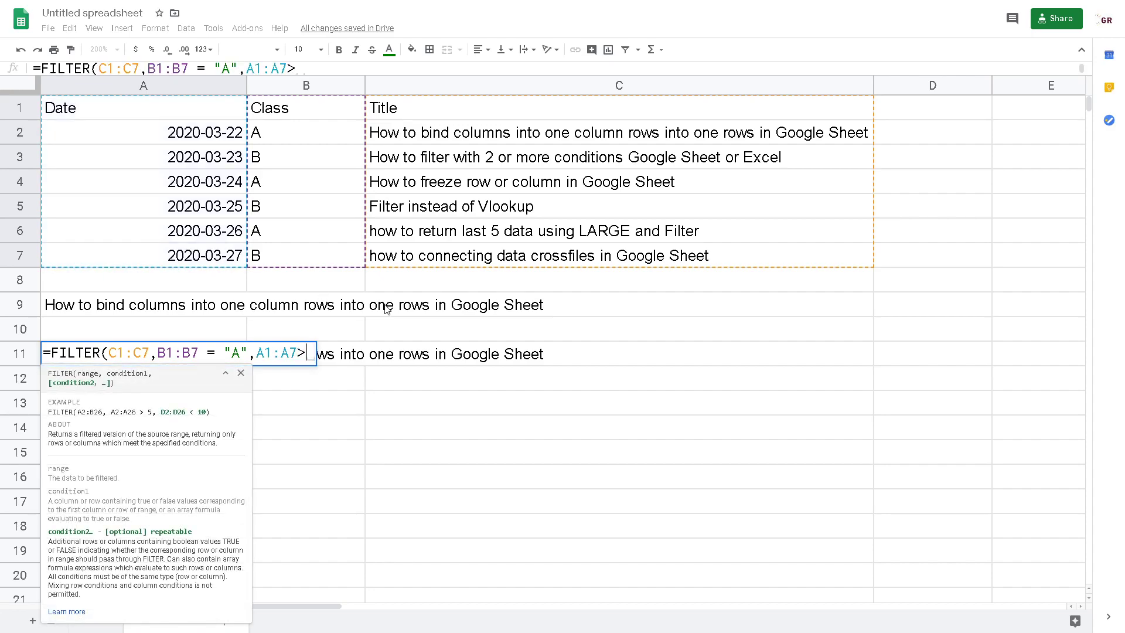
pyautogui.write('dat')
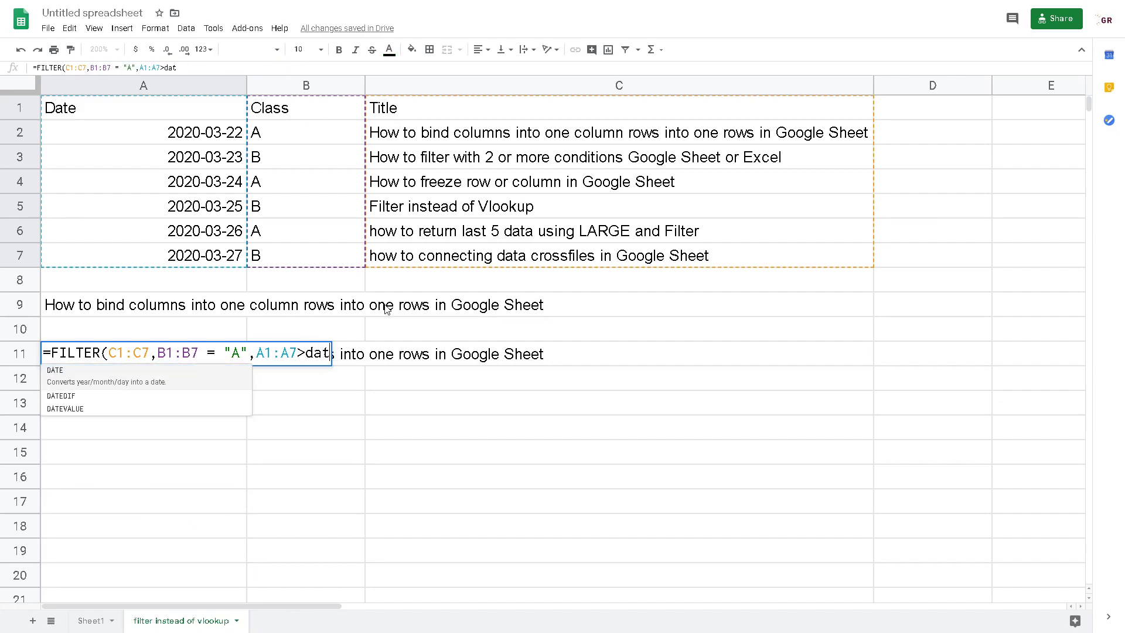
pyautogui.press('Tab')
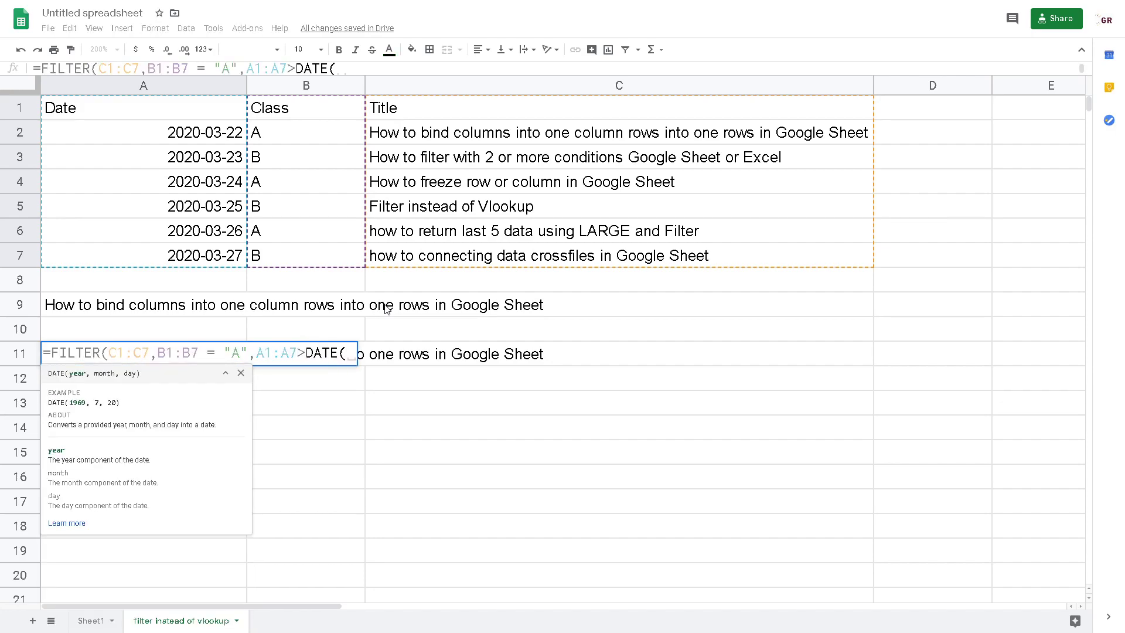
pyautogui.write('2020')
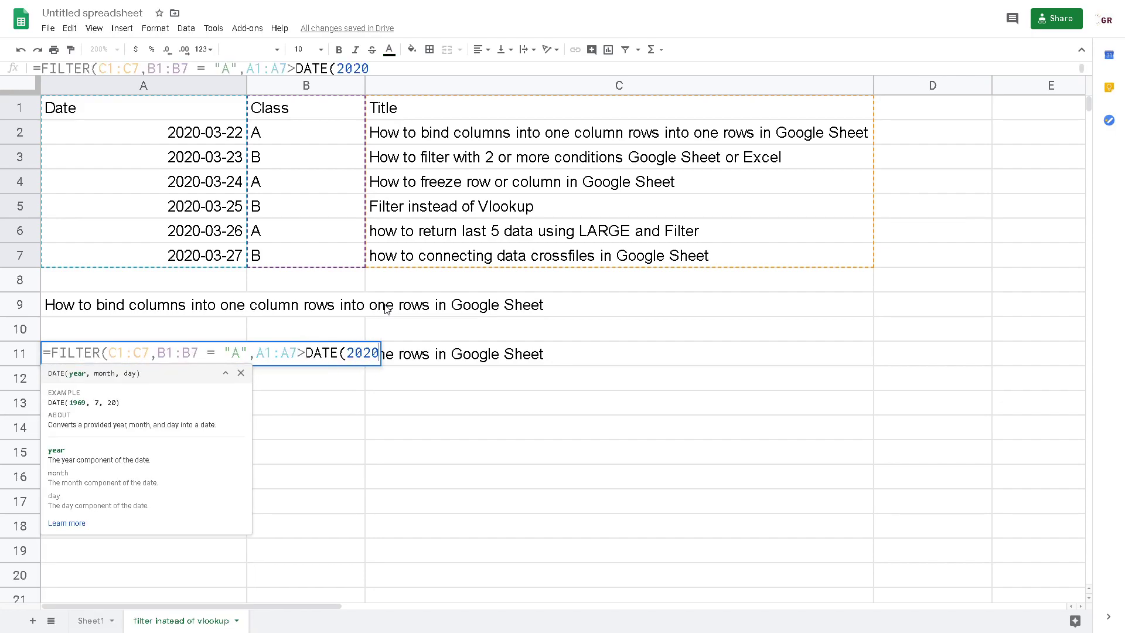
pyautogui.write(',03,')
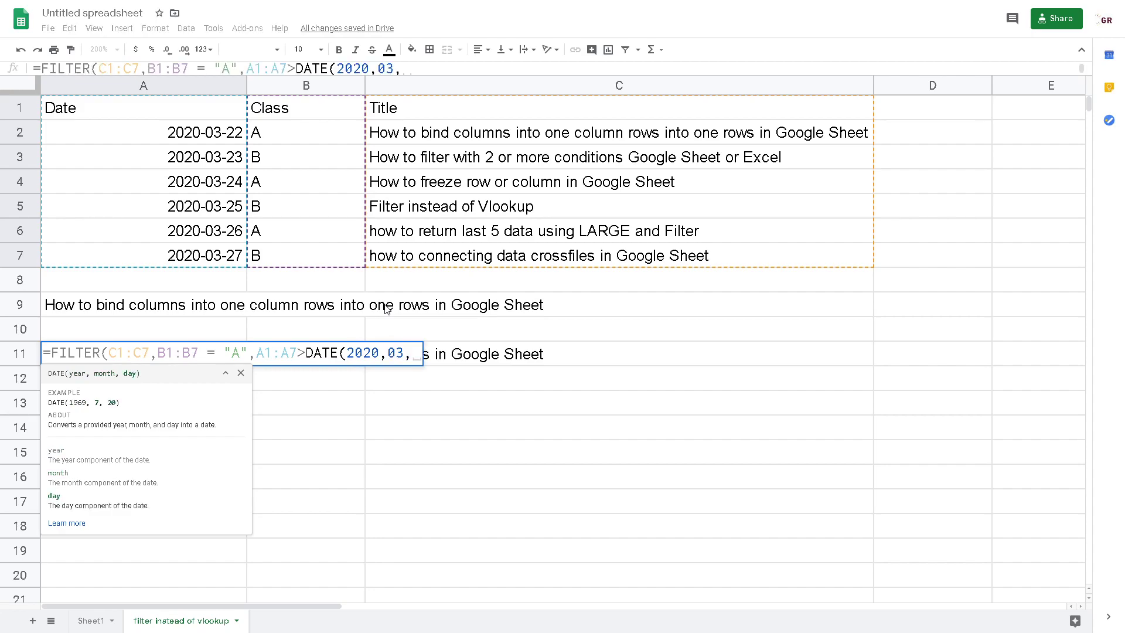
pyautogui.write('24))')
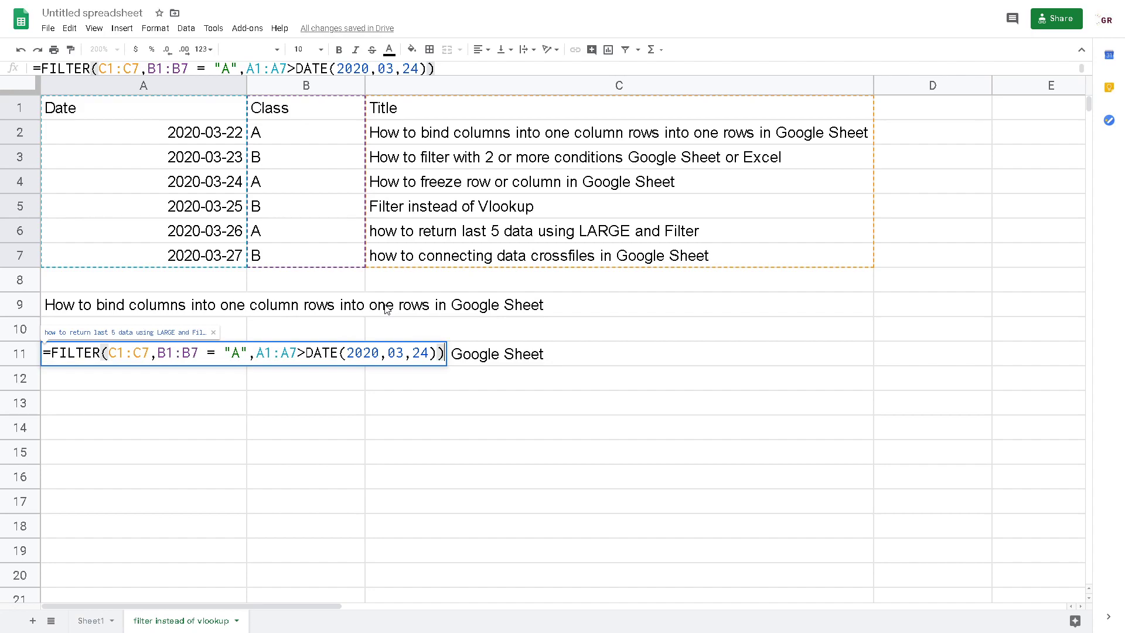
pyautogui.press('Return')
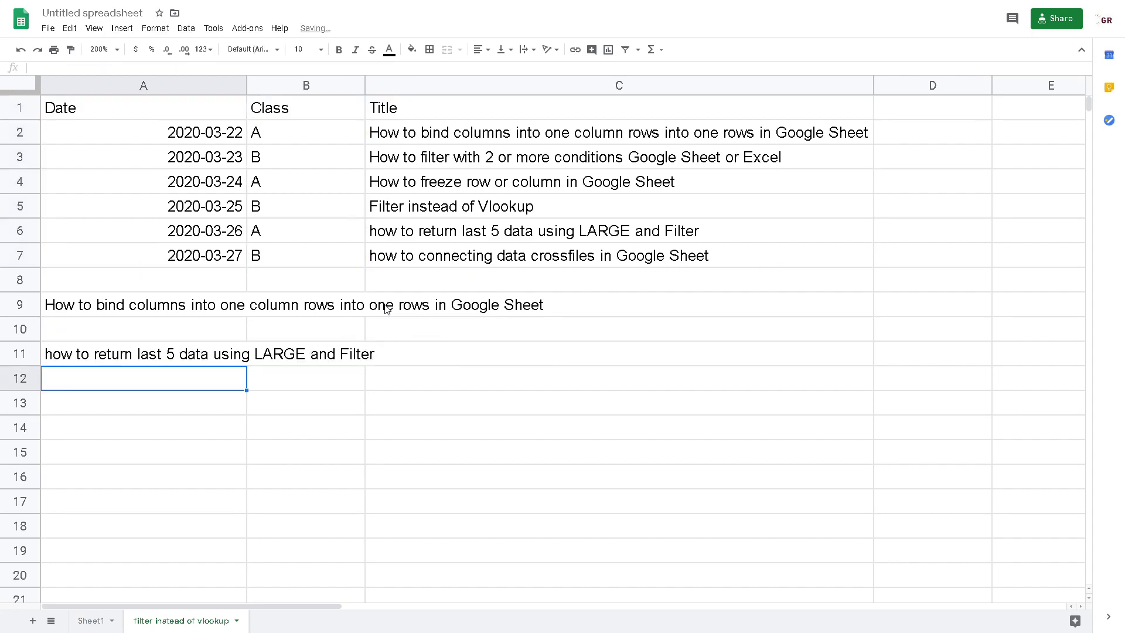
pyautogui.click(155, 357)
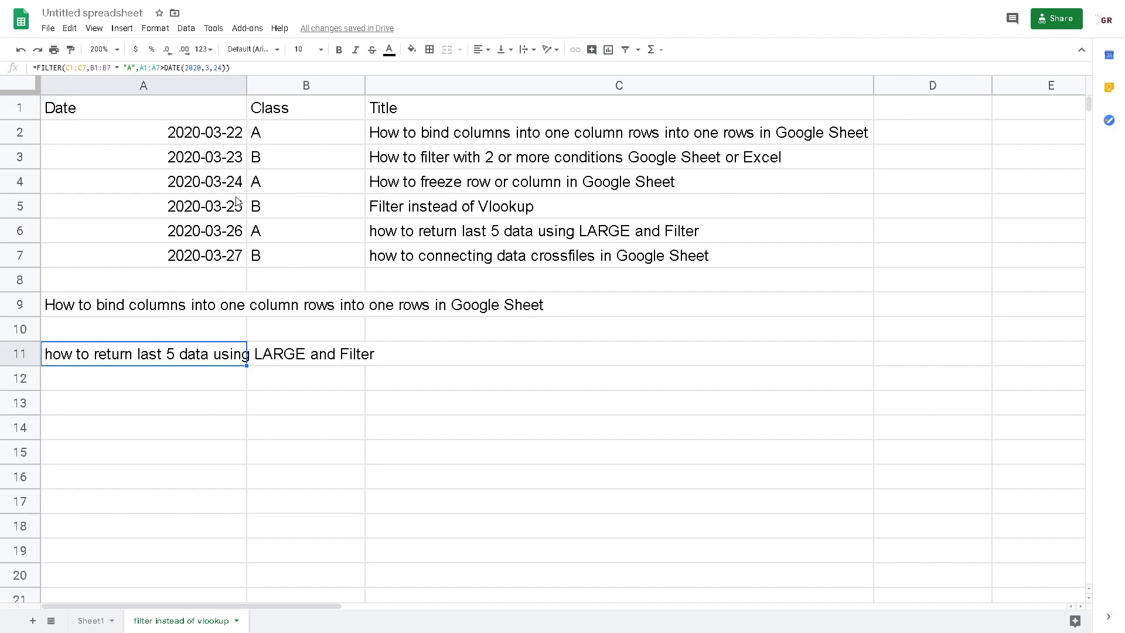
pyautogui.click(222, 184)
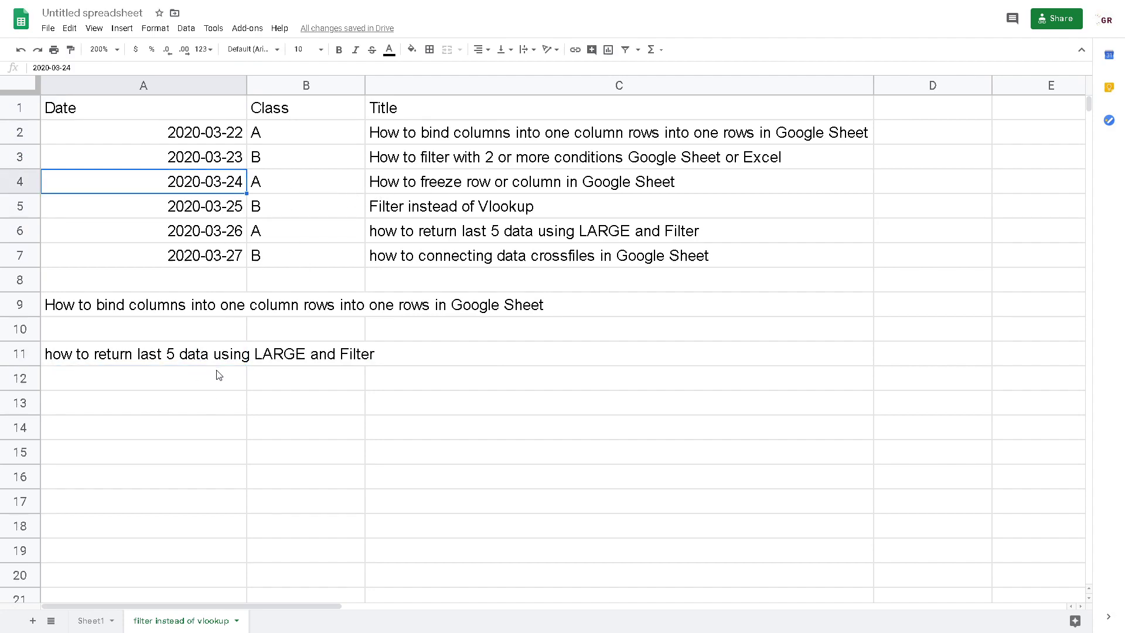
pyautogui.click(400, 235)
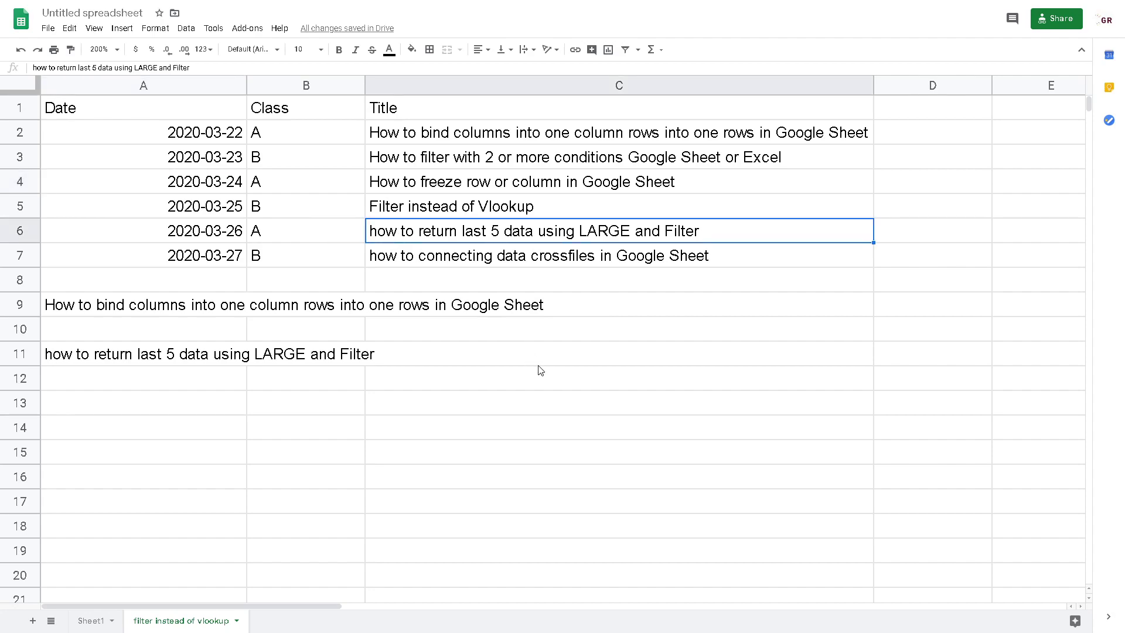